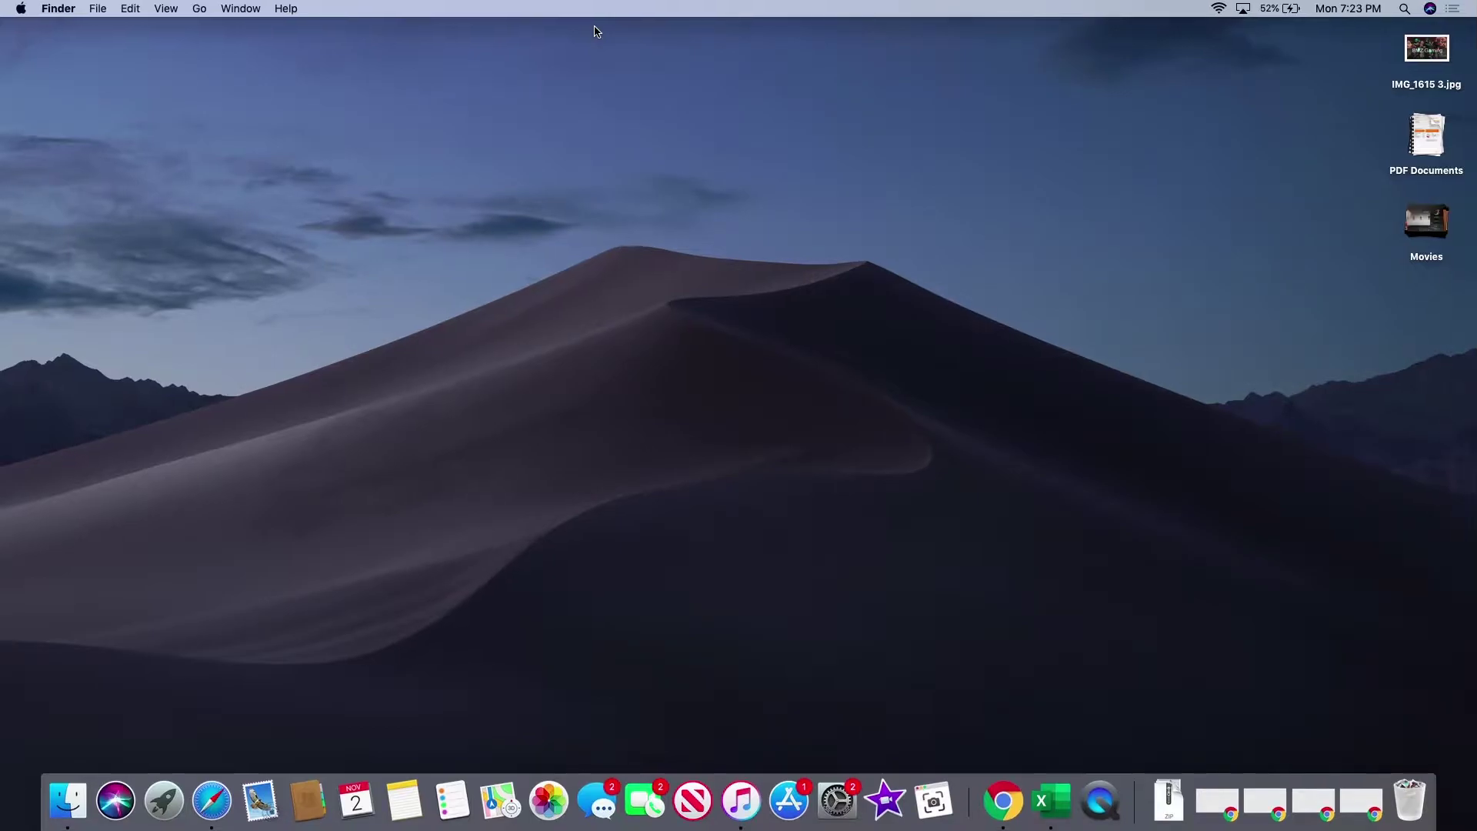
# Open Elgato's Downloads page in Chrome and filter it to the HD60 S on Mac
pyautogui.hscroll(2, 594, 32)
pyautogui.hscroll(3, 594, 31)
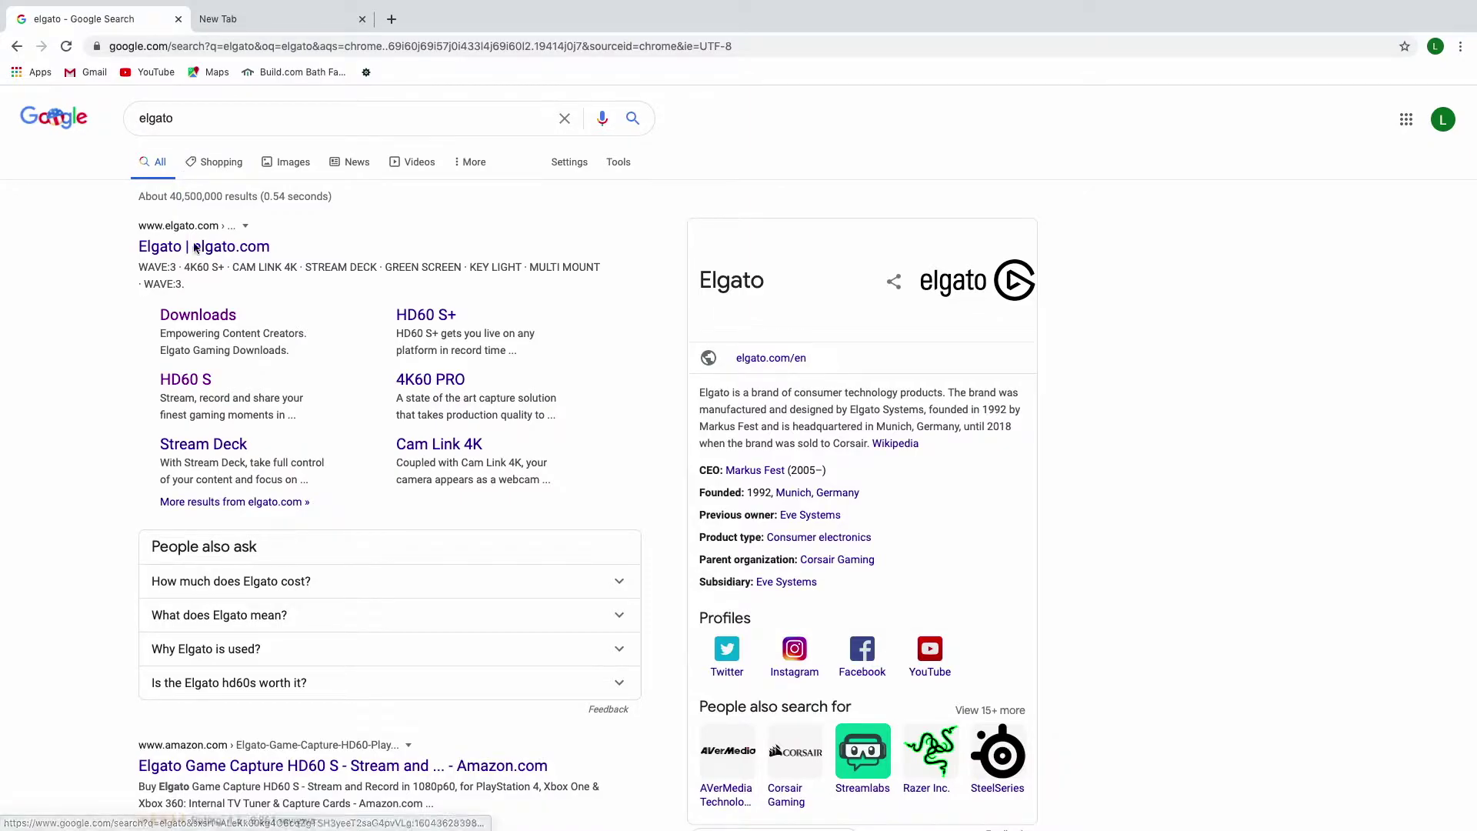
pyautogui.click(202, 315)
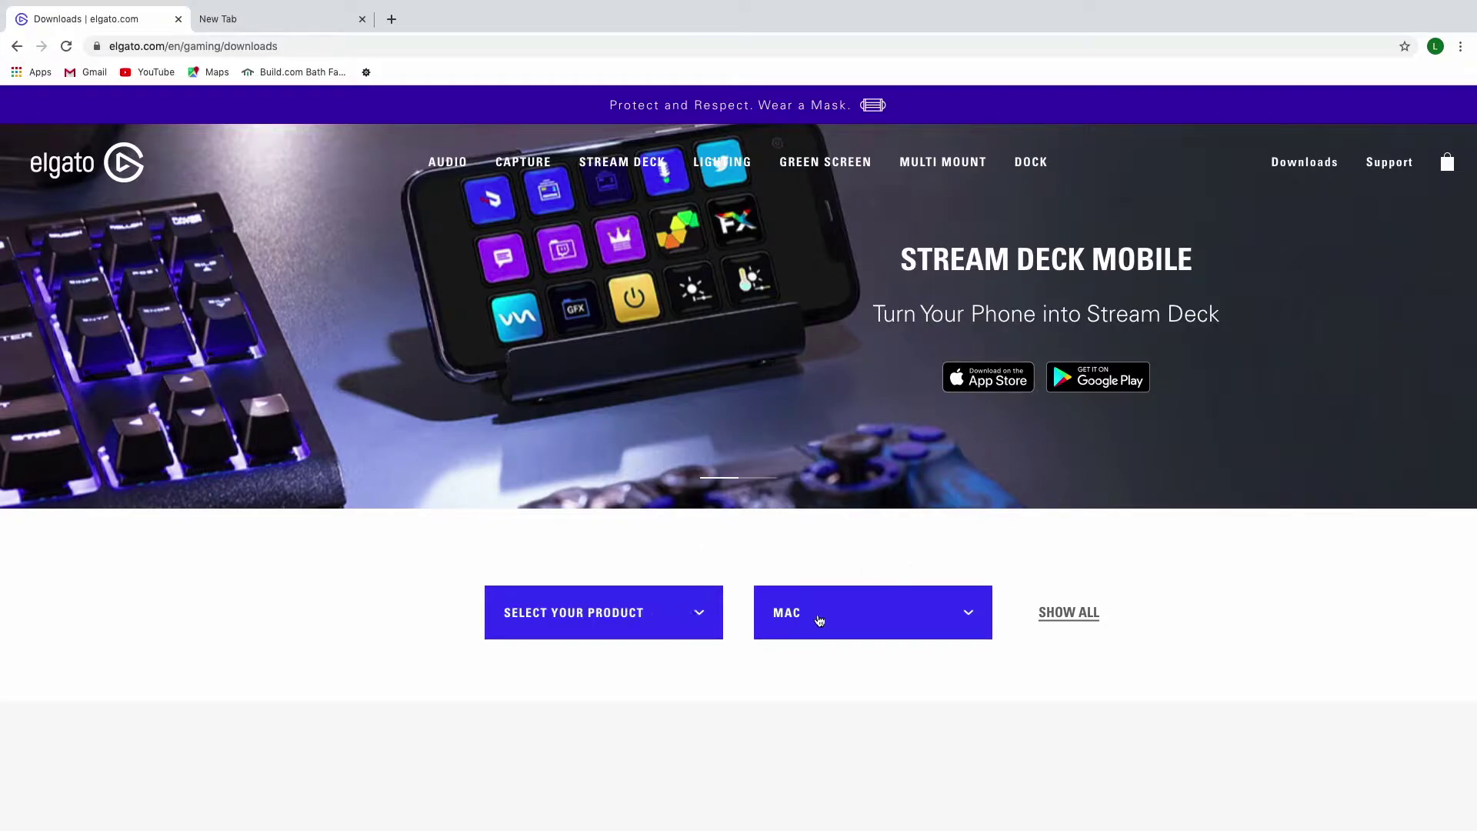
pyautogui.click(573, 613)
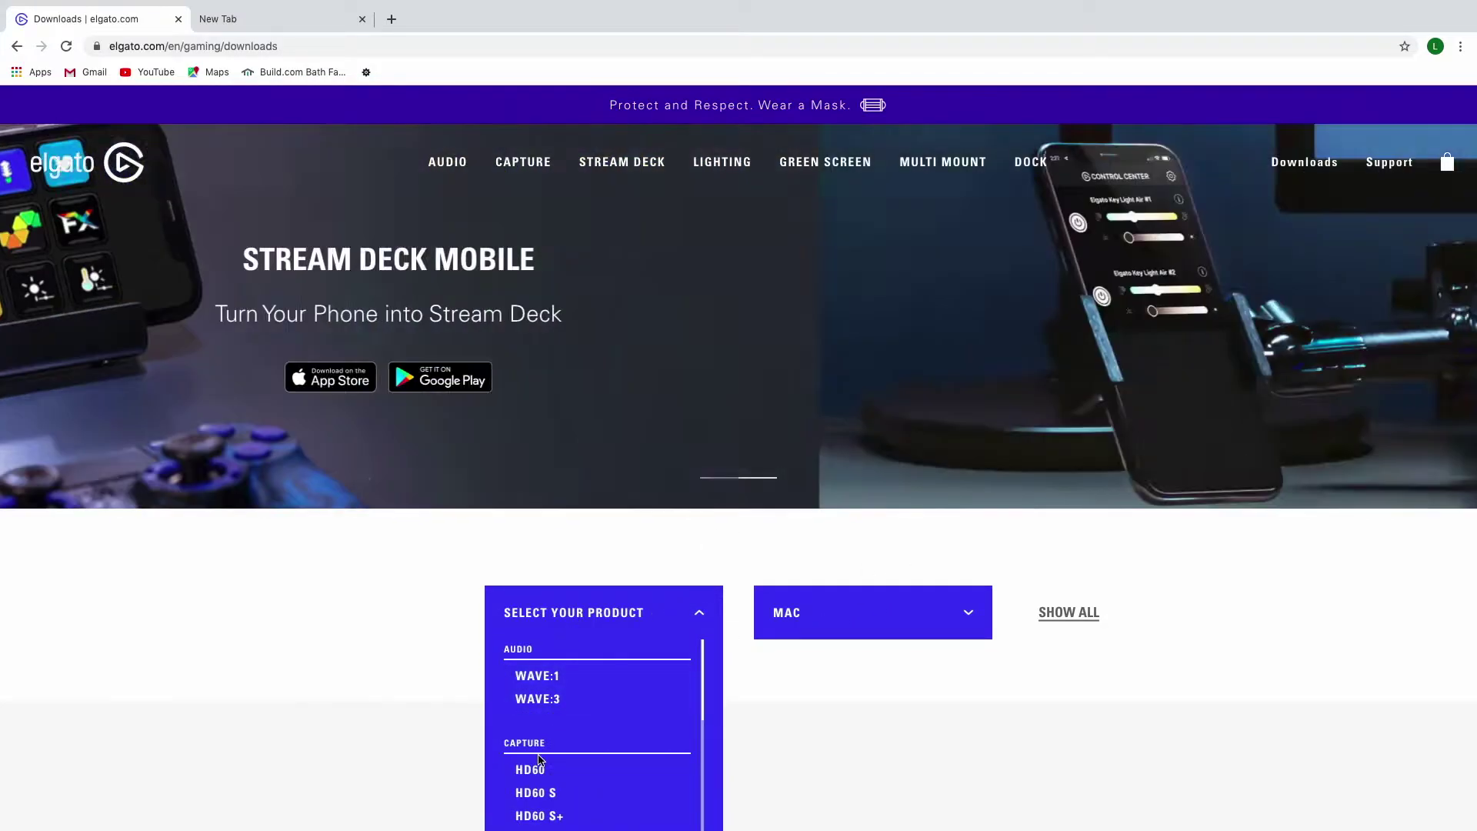
pyautogui.scroll(-2, 540, 761)
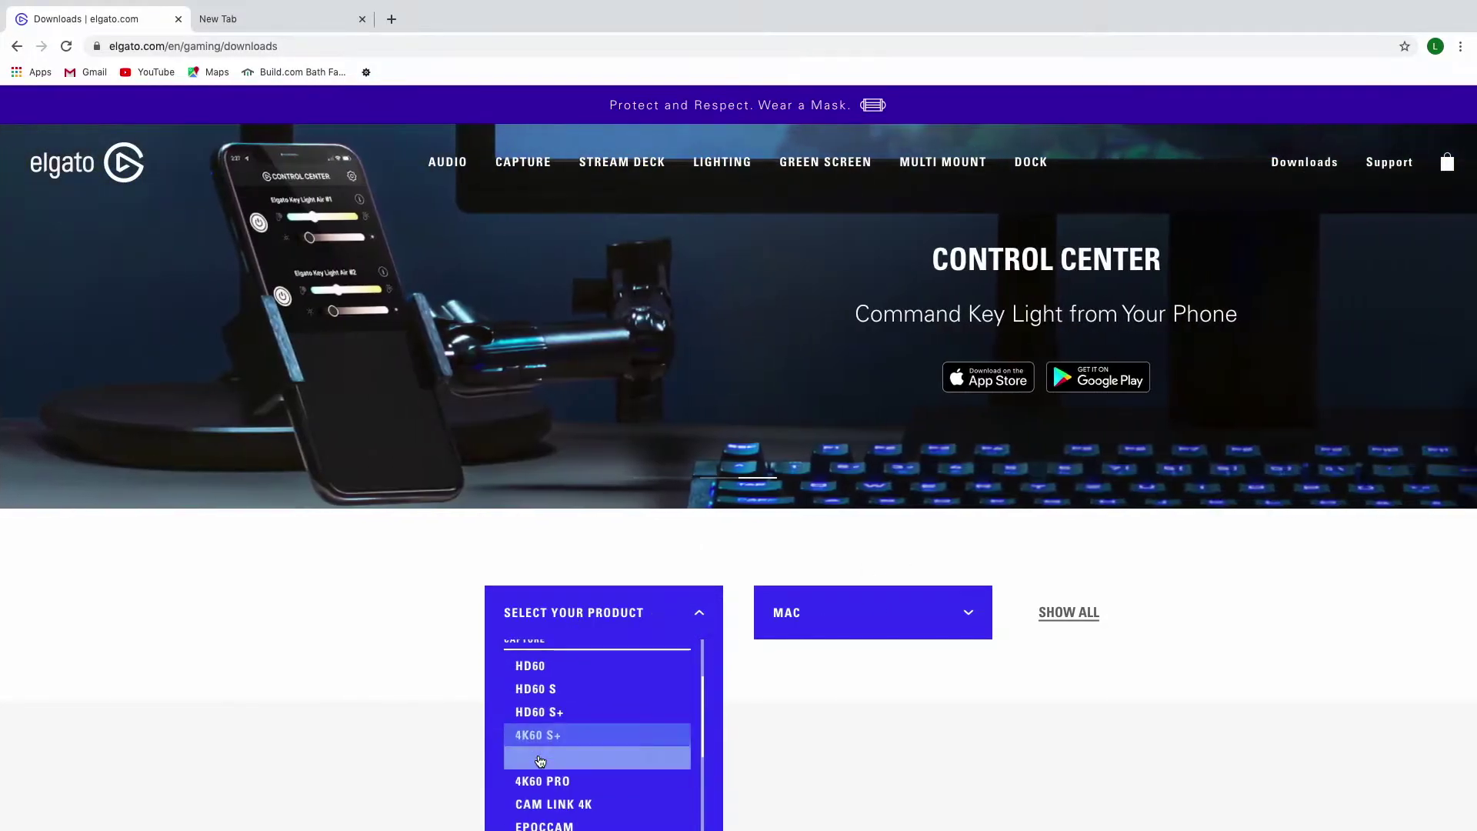
pyautogui.click(559, 693)
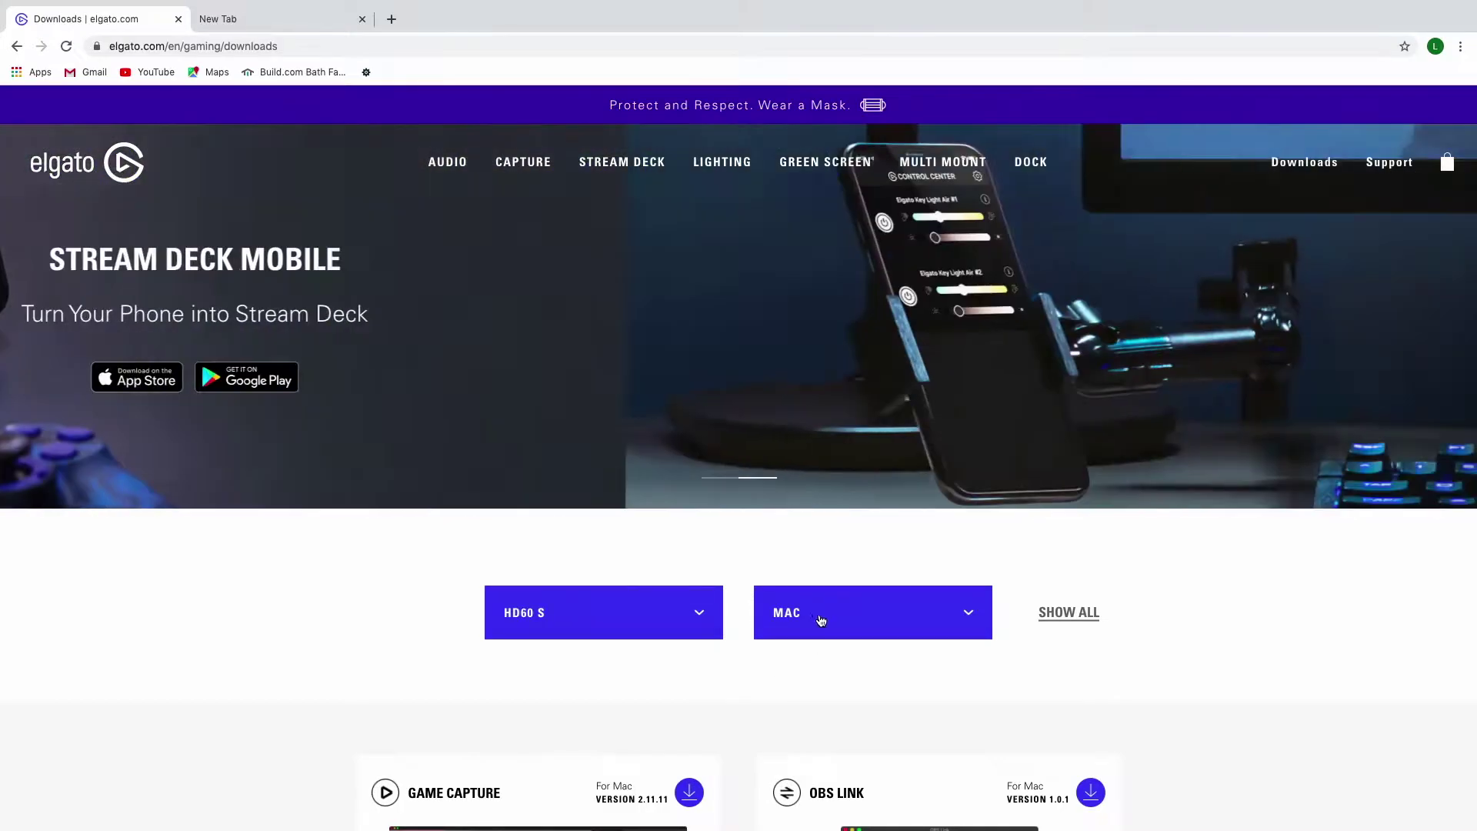
pyautogui.click(816, 617)
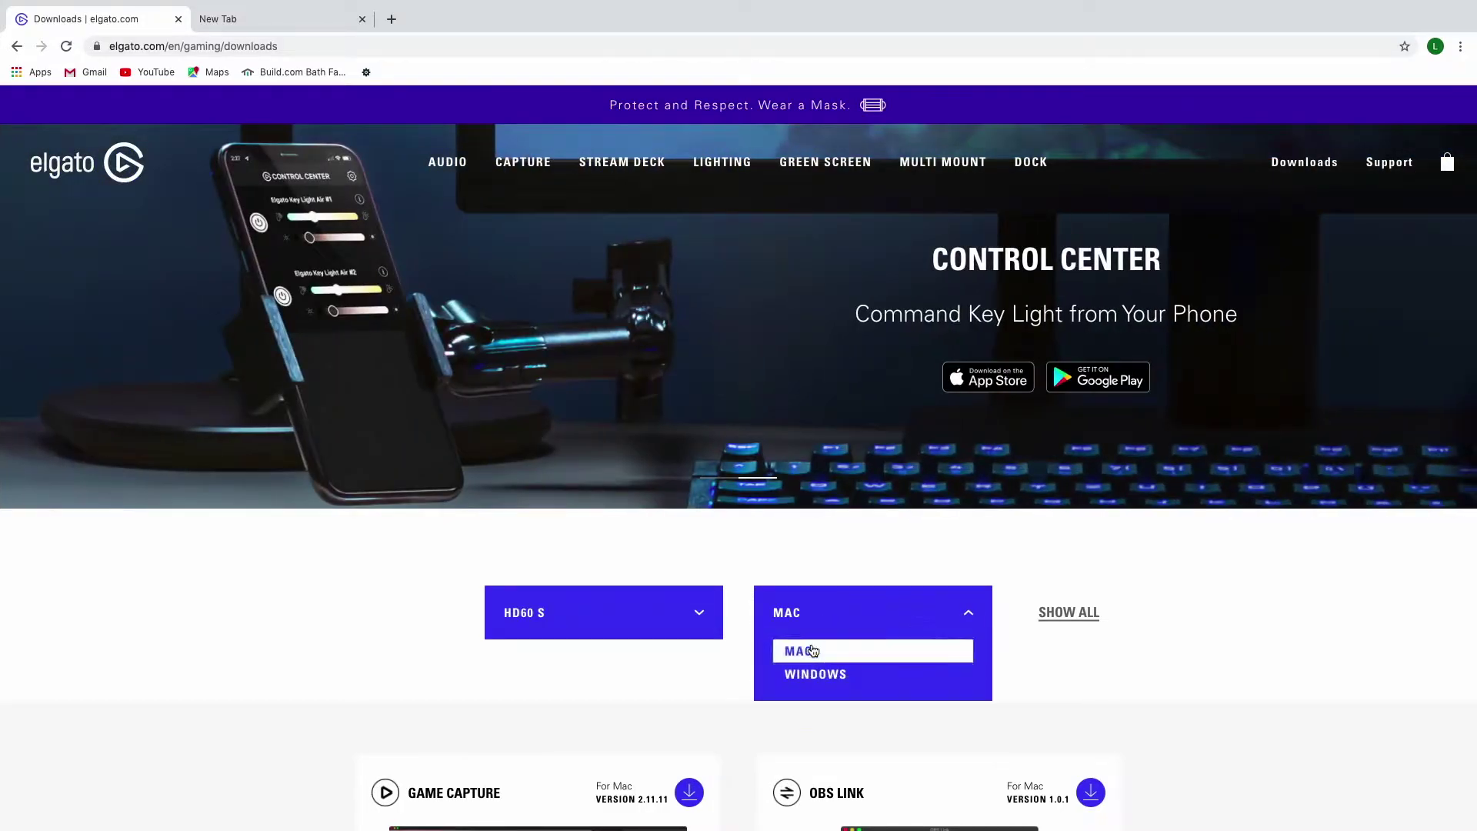
pyautogui.click(812, 650)
# Download the Game Capture 2.11.11 zip for Mac
pyautogui.scroll(-2, 812, 650)
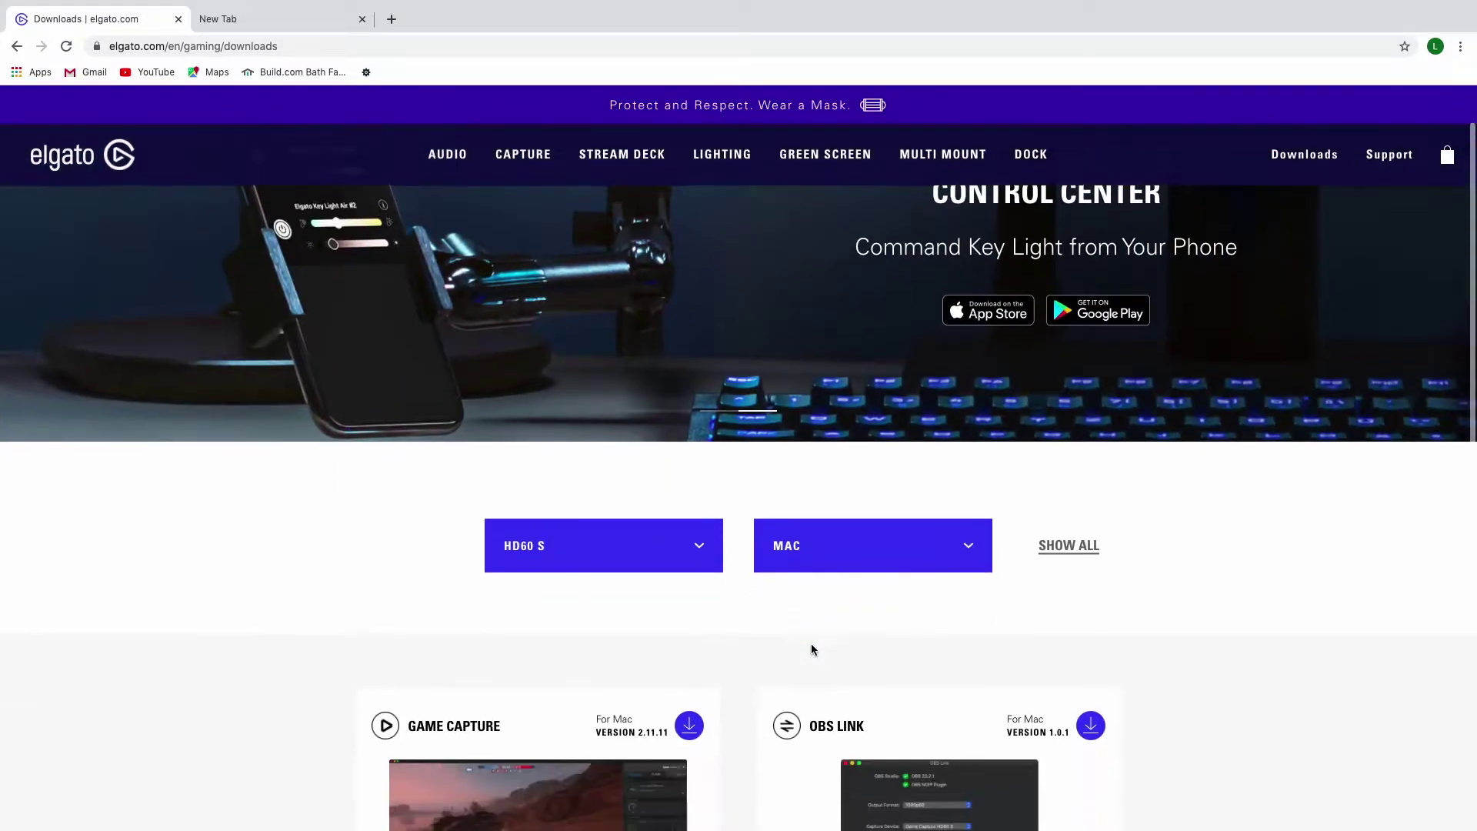
pyautogui.scroll(-3, 812, 648)
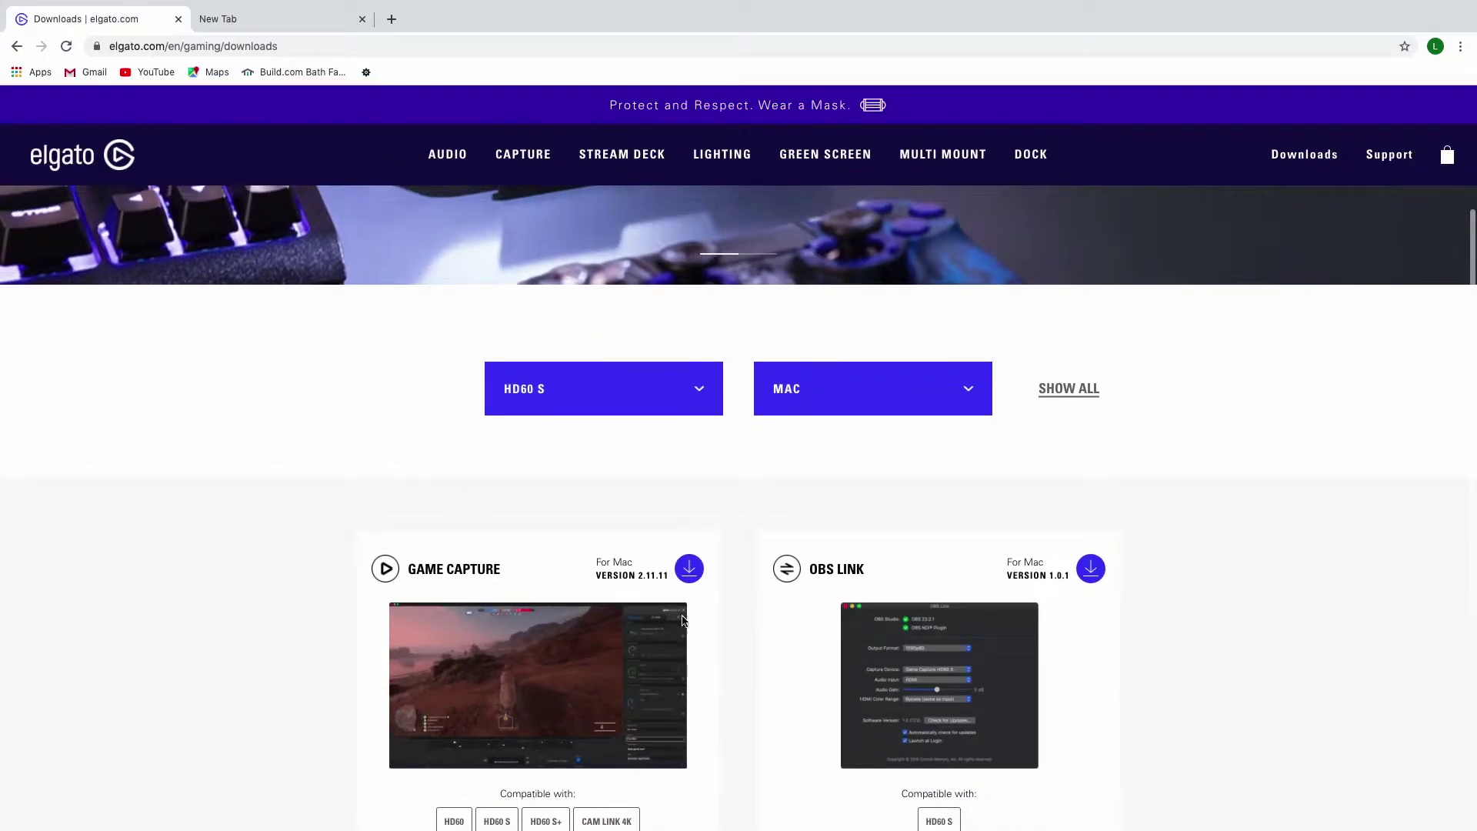
pyautogui.scroll(-1, 683, 597)
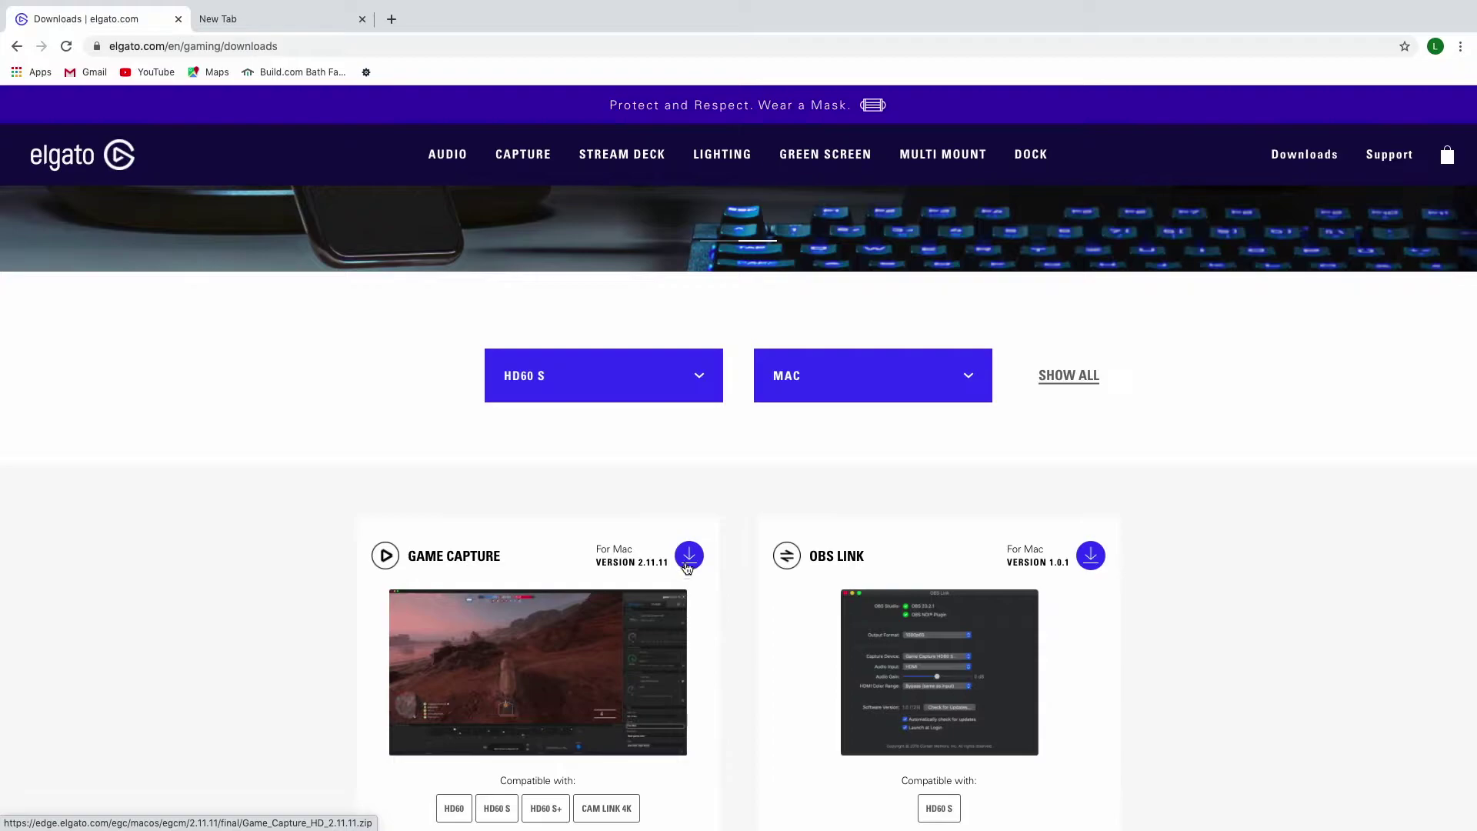
pyautogui.click(688, 565)
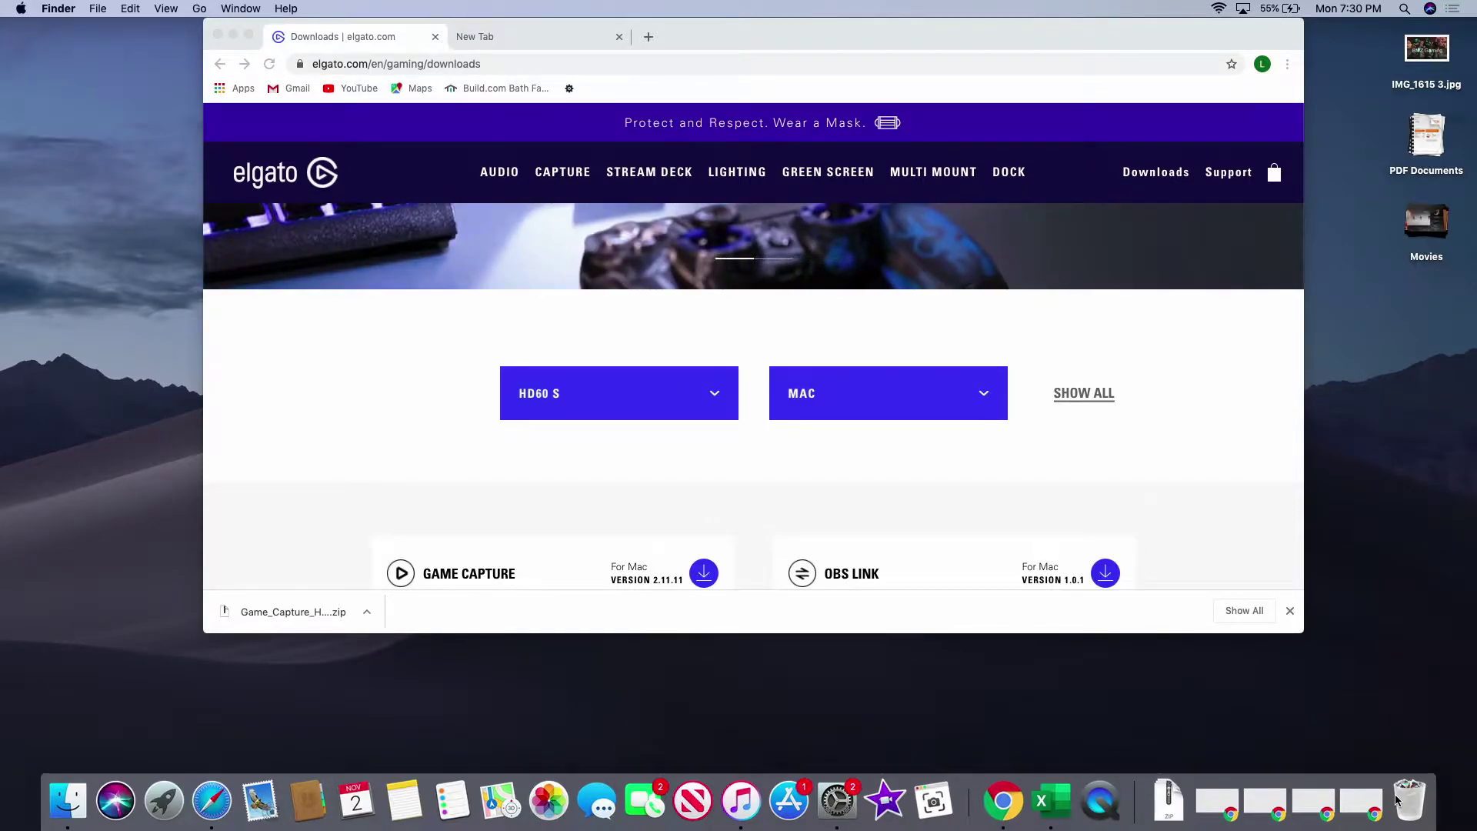
# Move the Game Capture zip from Chrome onto the desktop and uncompress it via Quick Look
pyautogui.click(288, 611)
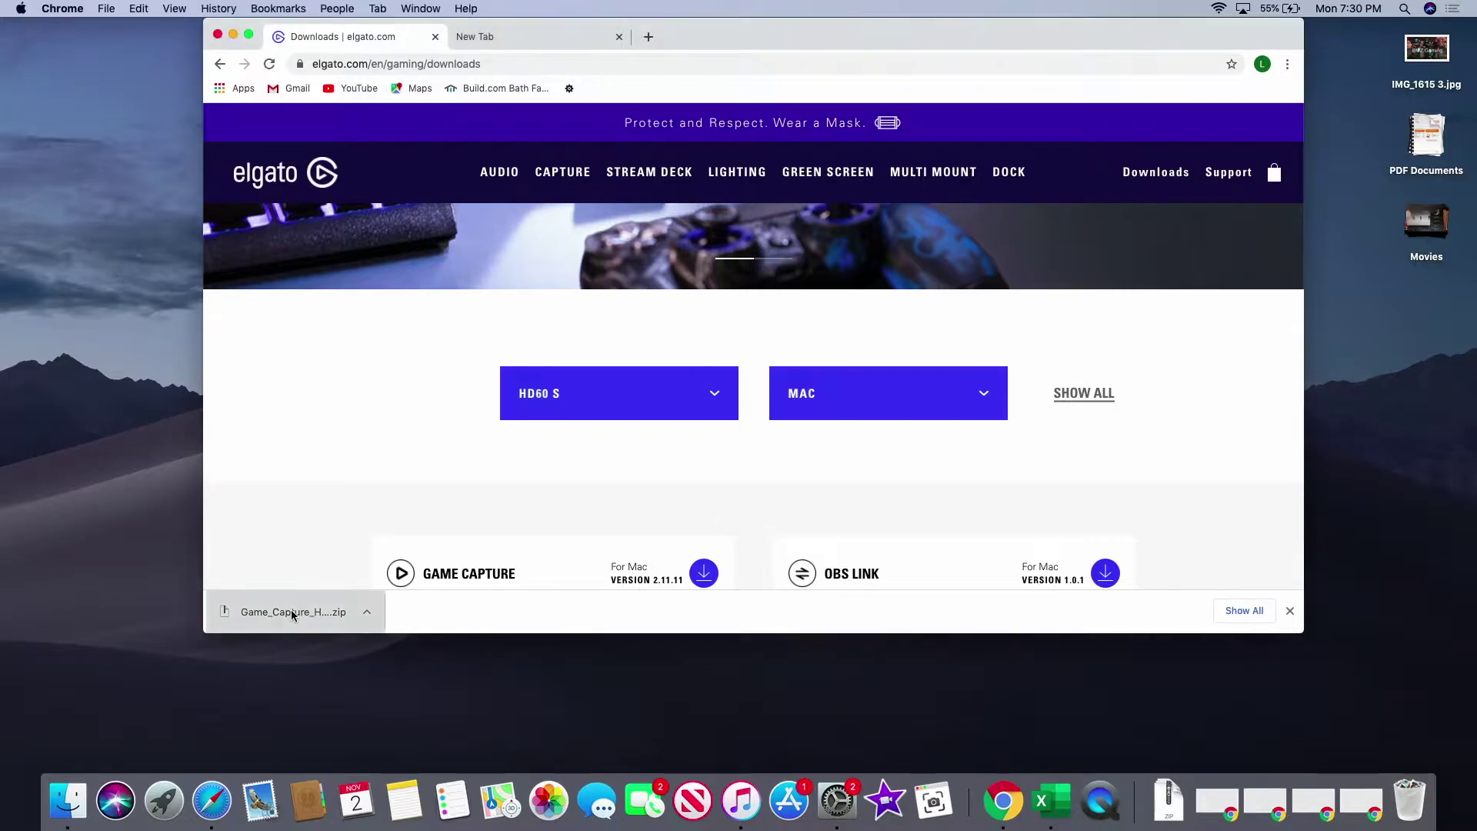
pyautogui.moveTo(318, 616); pyautogui.dragTo(1435, 551)
pyautogui.click(1427, 306)
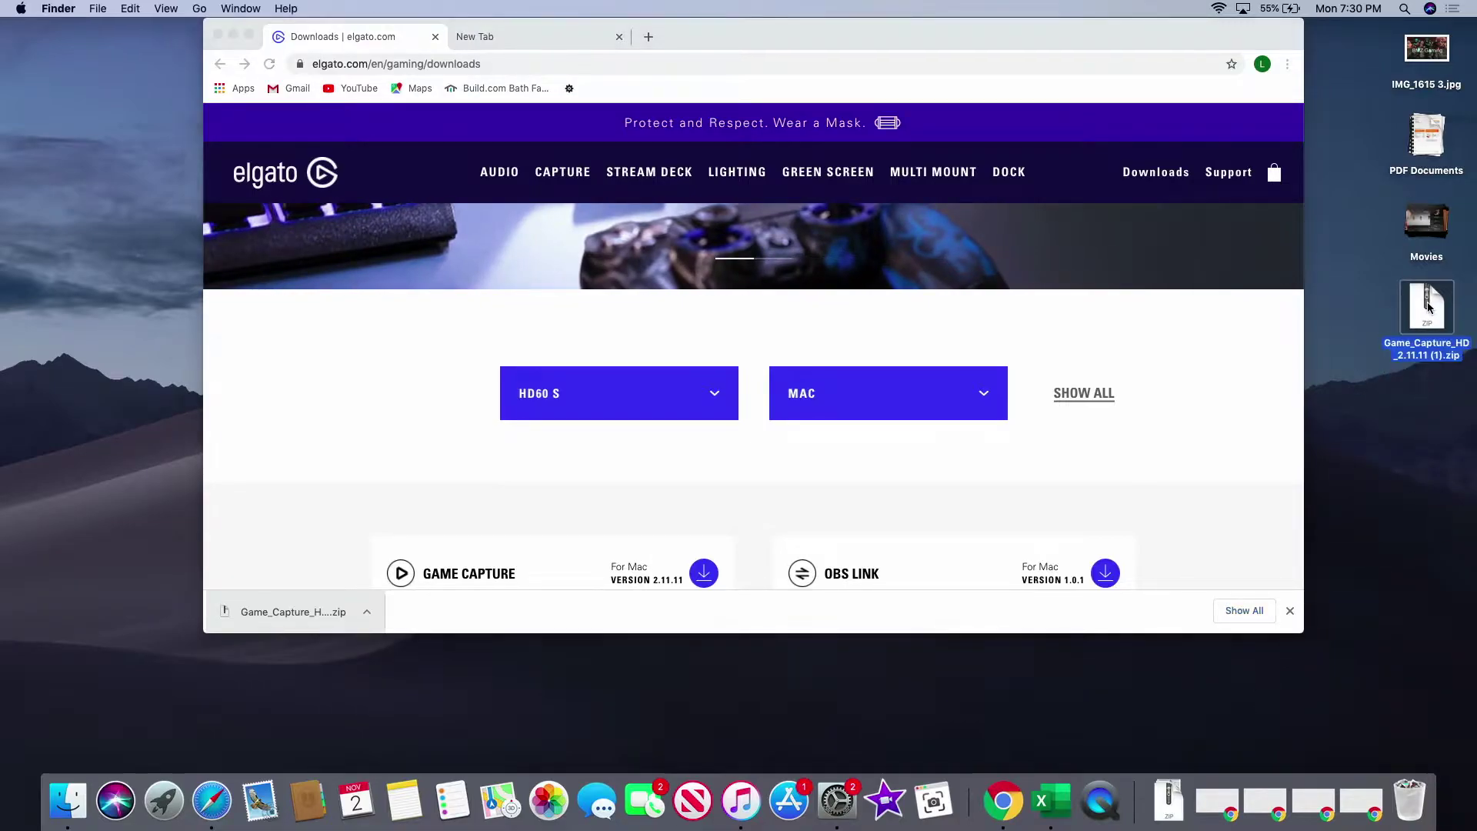
pyautogui.press('space')
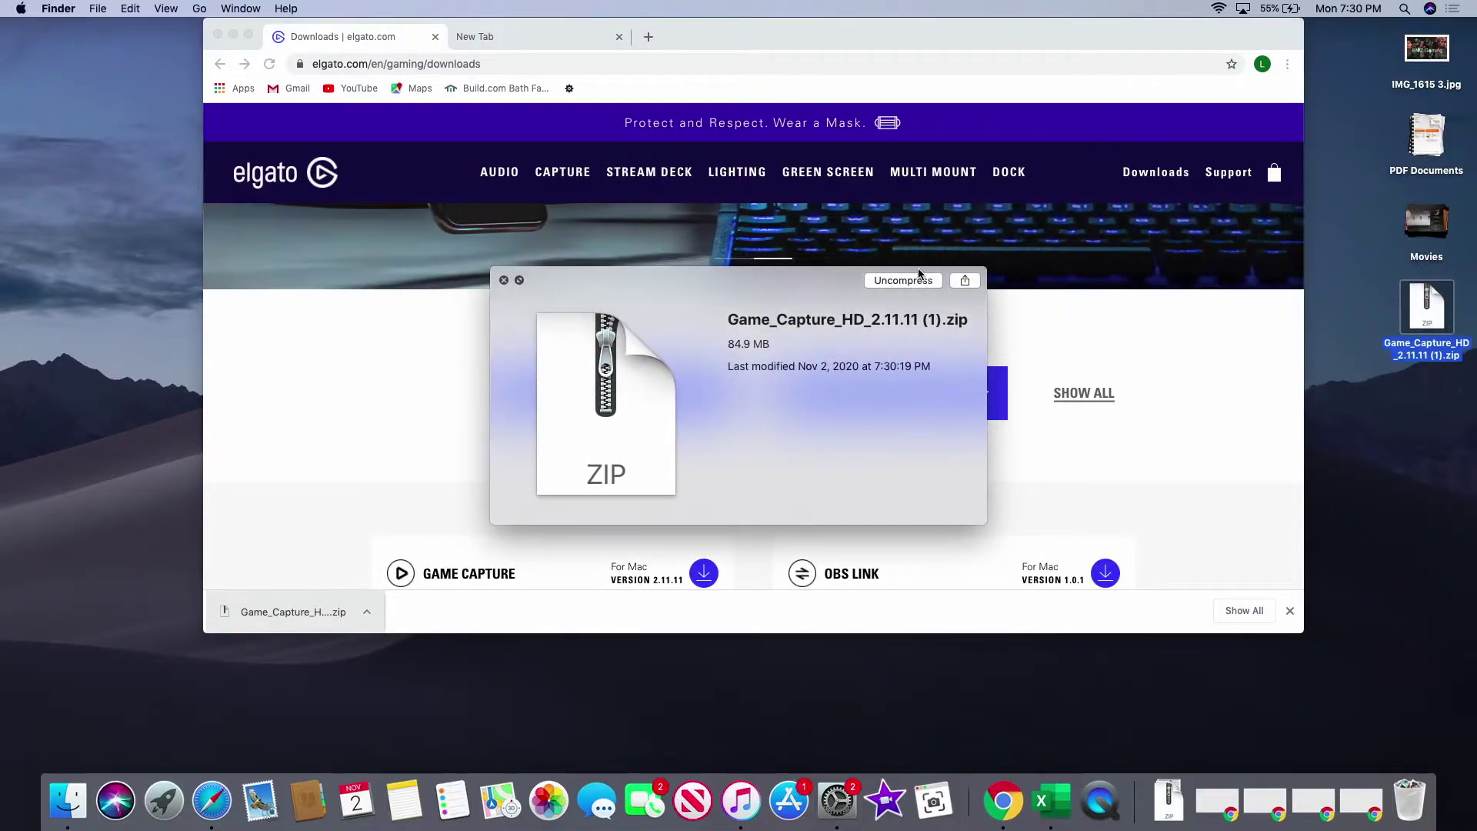
pyautogui.click(920, 281)
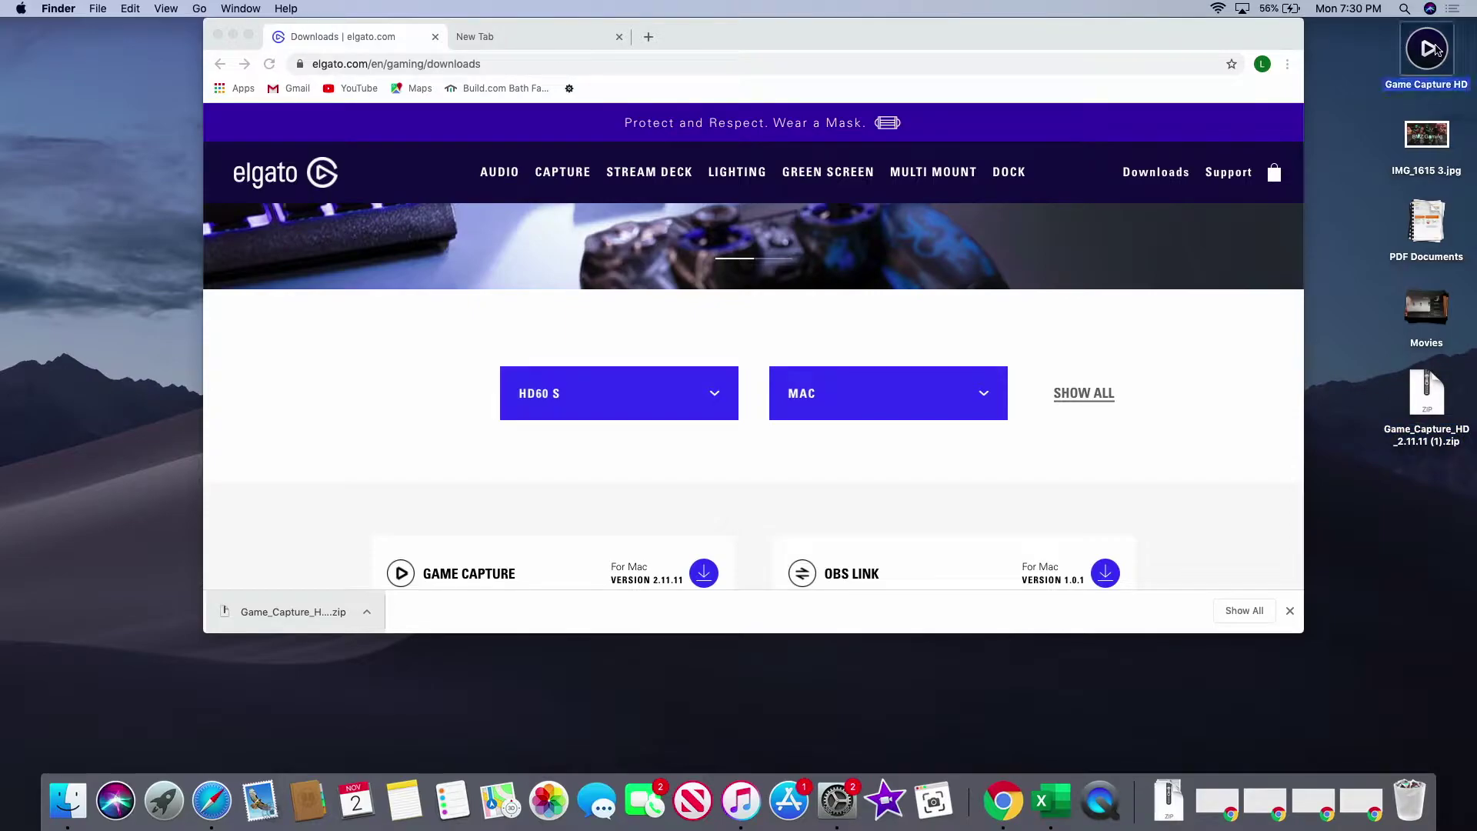
# Allow the downloaded Game Capture HD app in Security & Privacy, then launch it from the dock
pyautogui.click(232, 34)
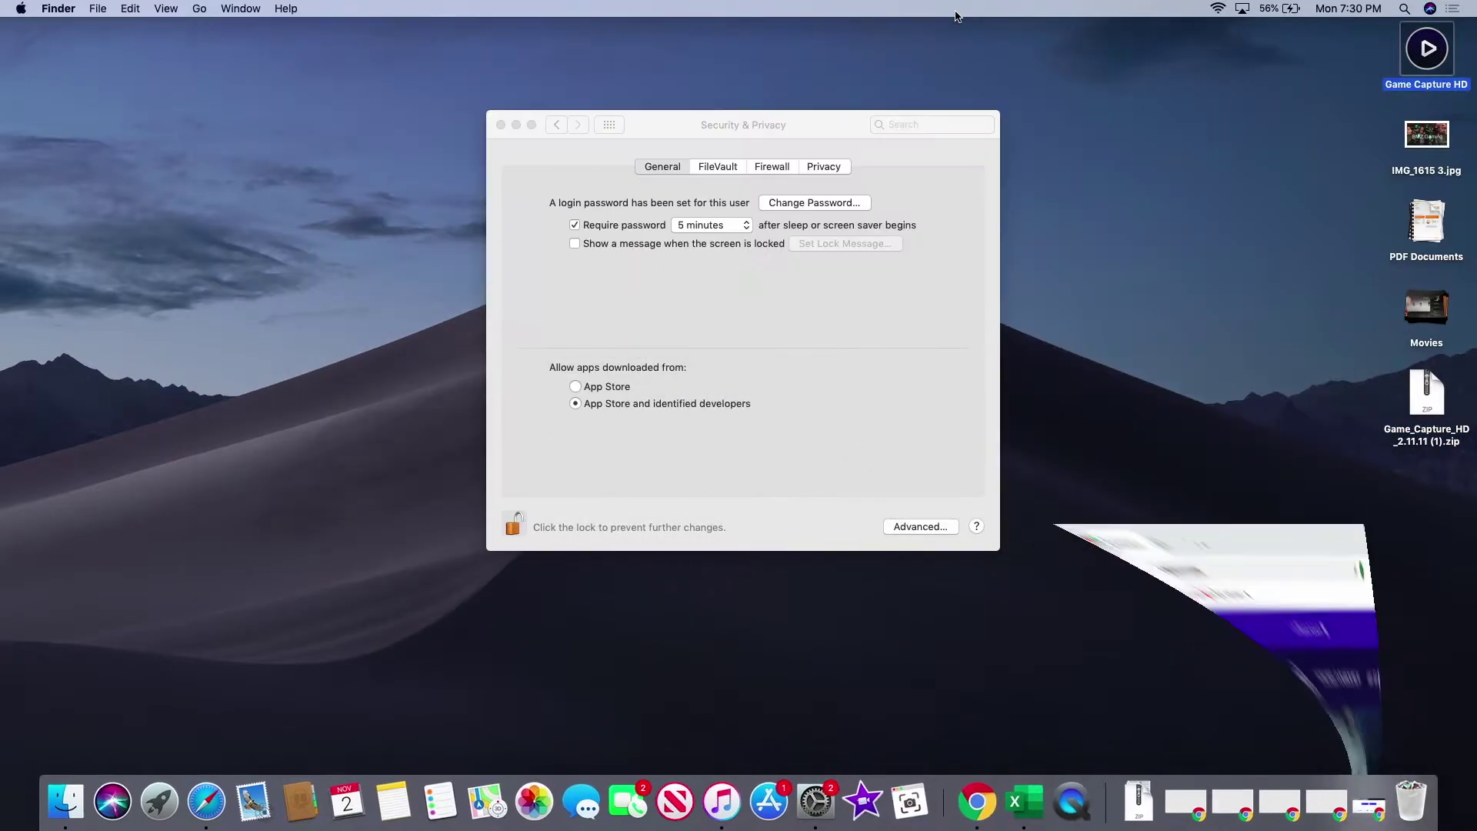
pyautogui.press('space')
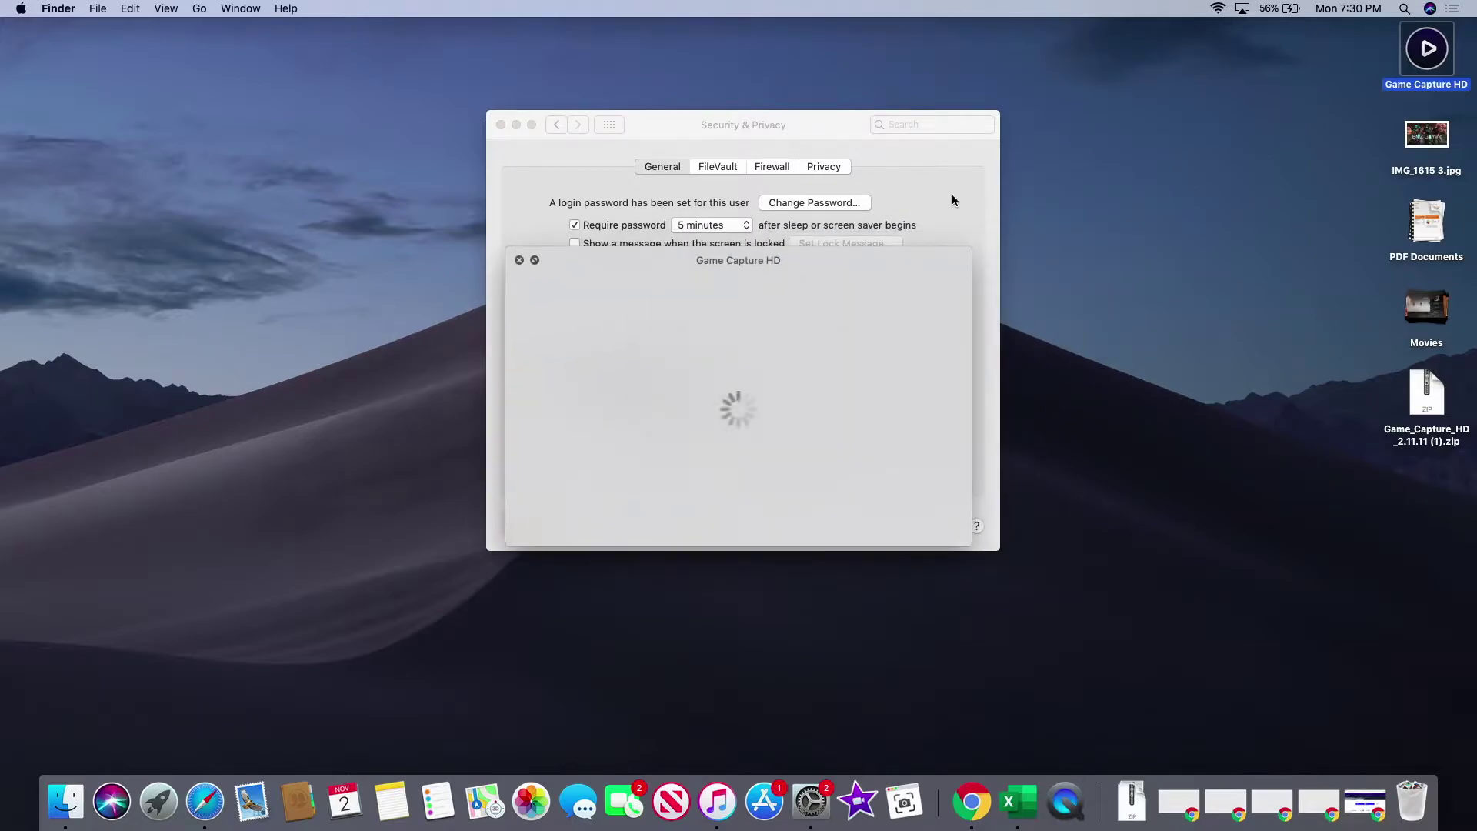
pyautogui.click(932, 283)
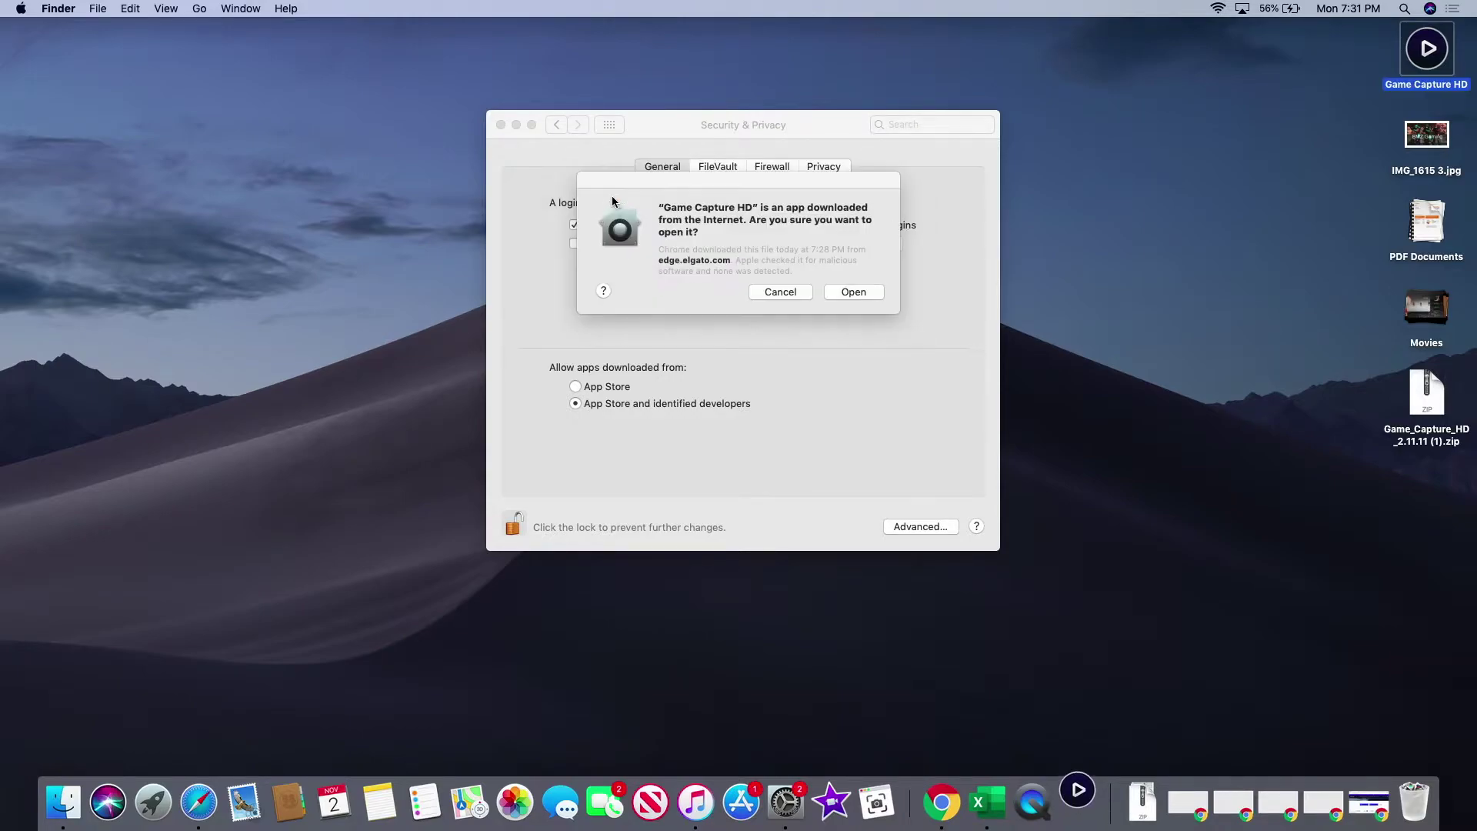
pyautogui.click(847, 294)
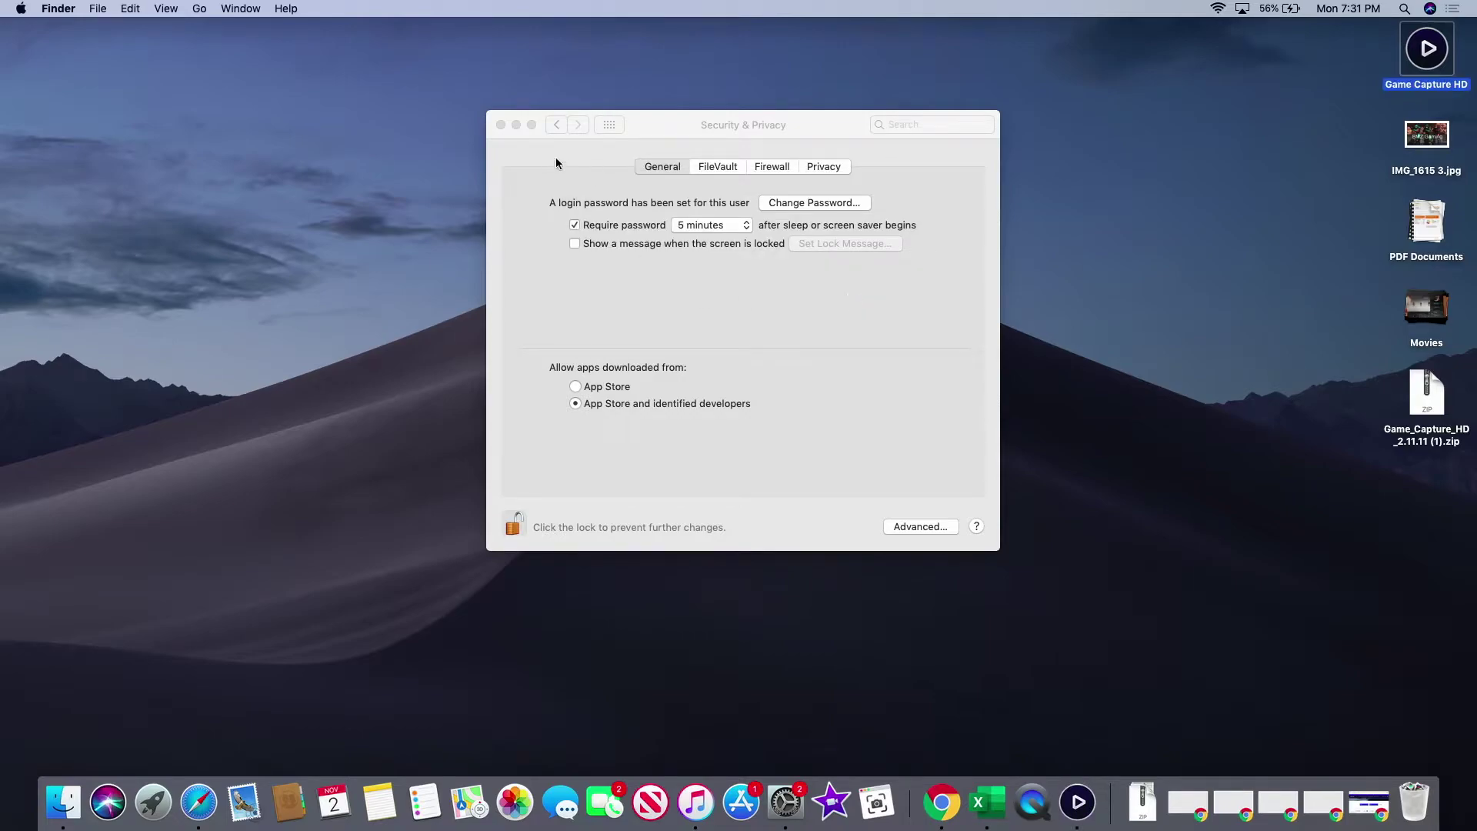
pyautogui.click(500, 125)
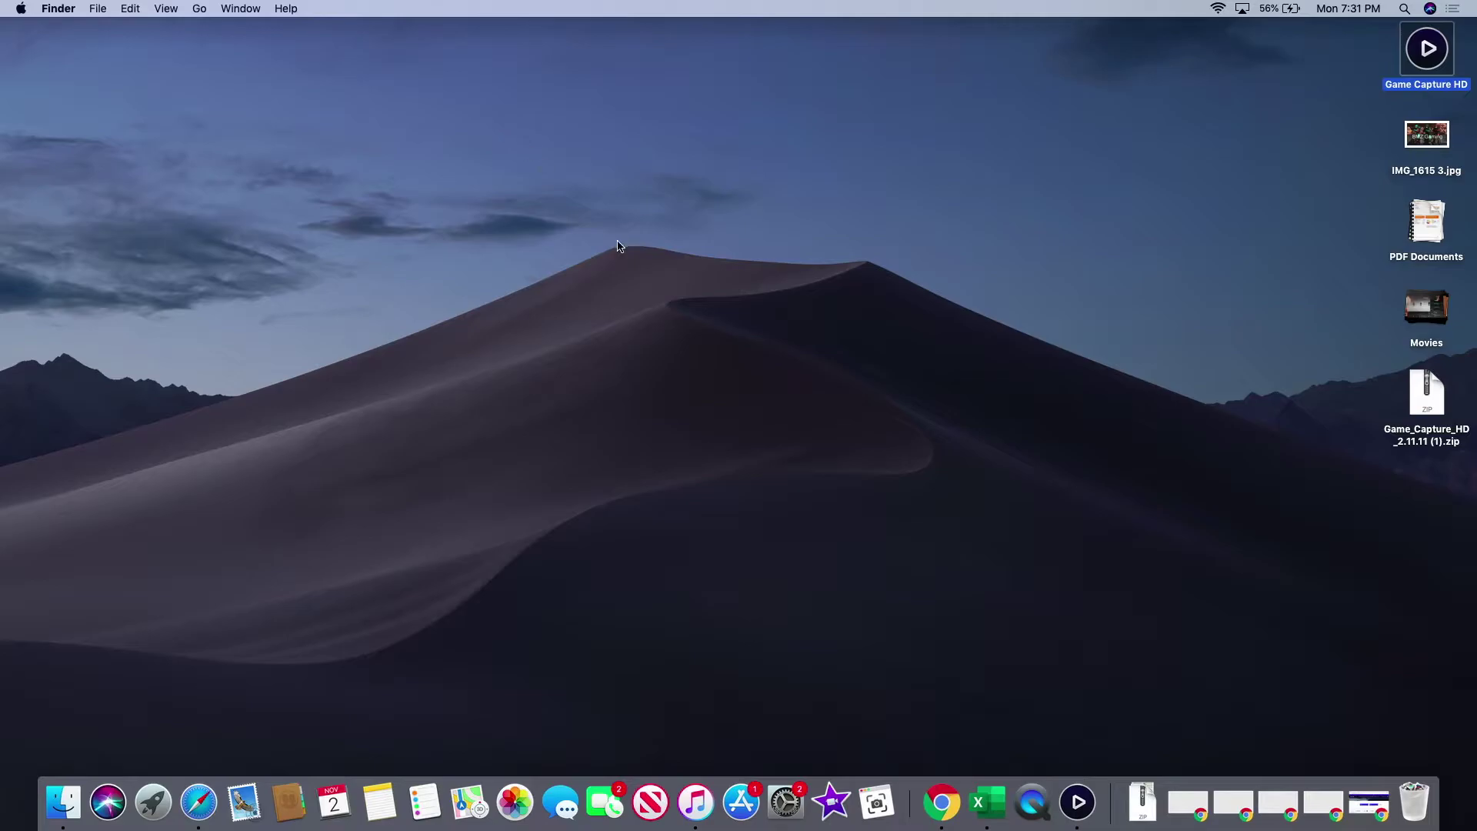
pyautogui.click(1077, 802)
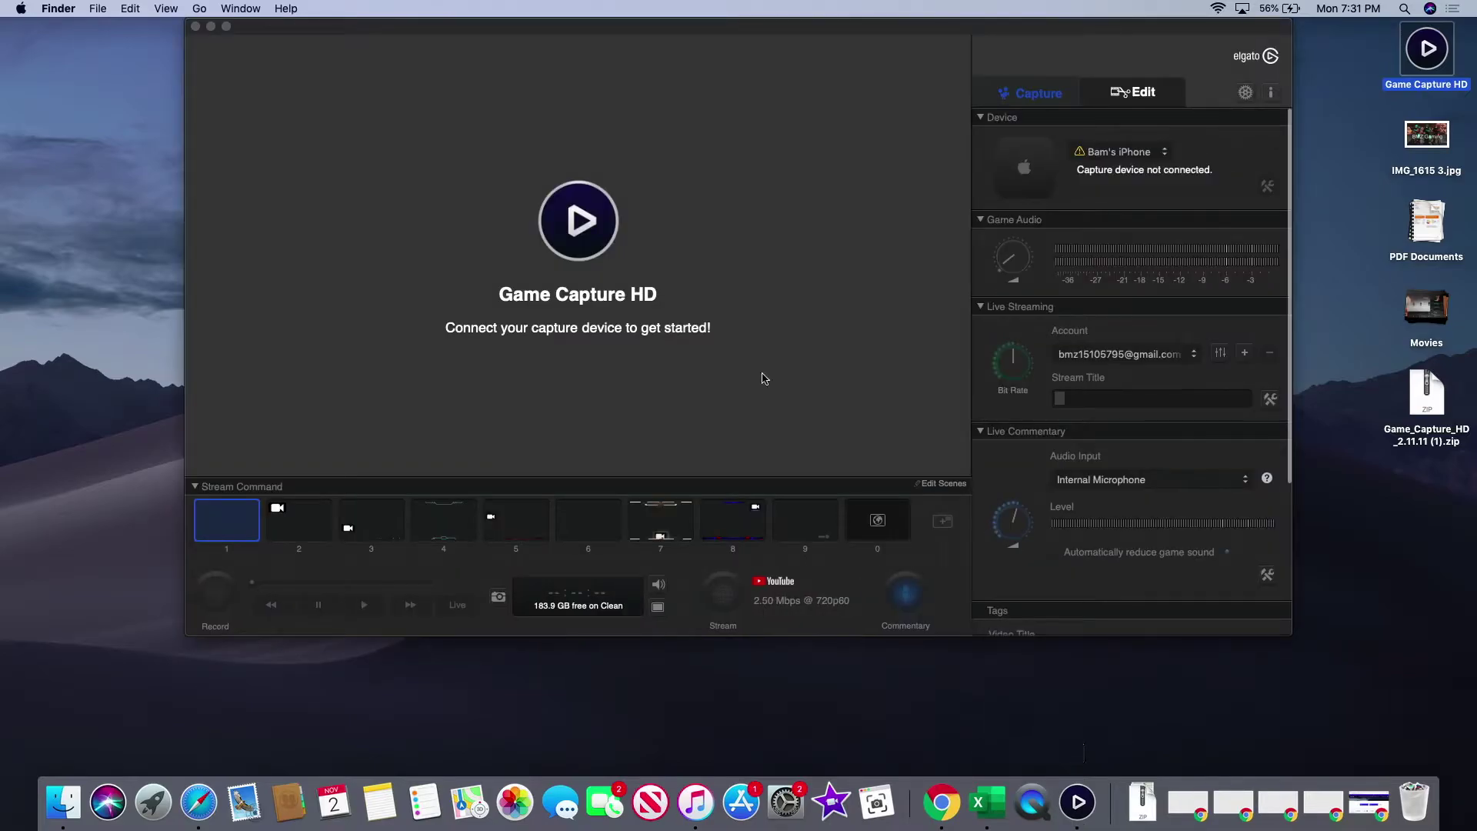
# Switch the Game Capture HD window to full screen showing the iPhone's Xbox home page
pyautogui.click(226, 26)
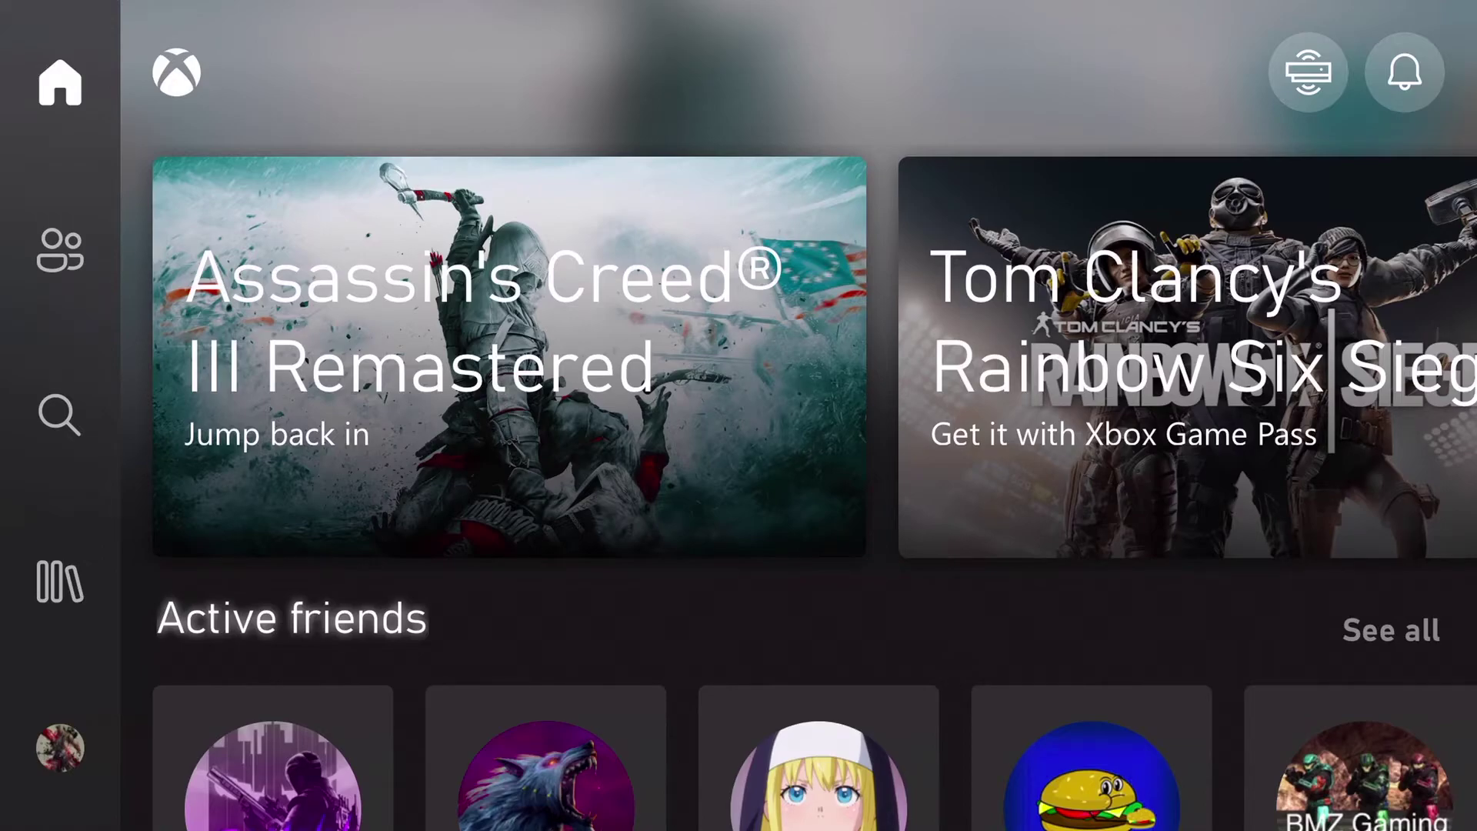
# Start remote play on the Xbox One, continue past the controller warning, and open the guide
pyautogui.click(1307, 72)
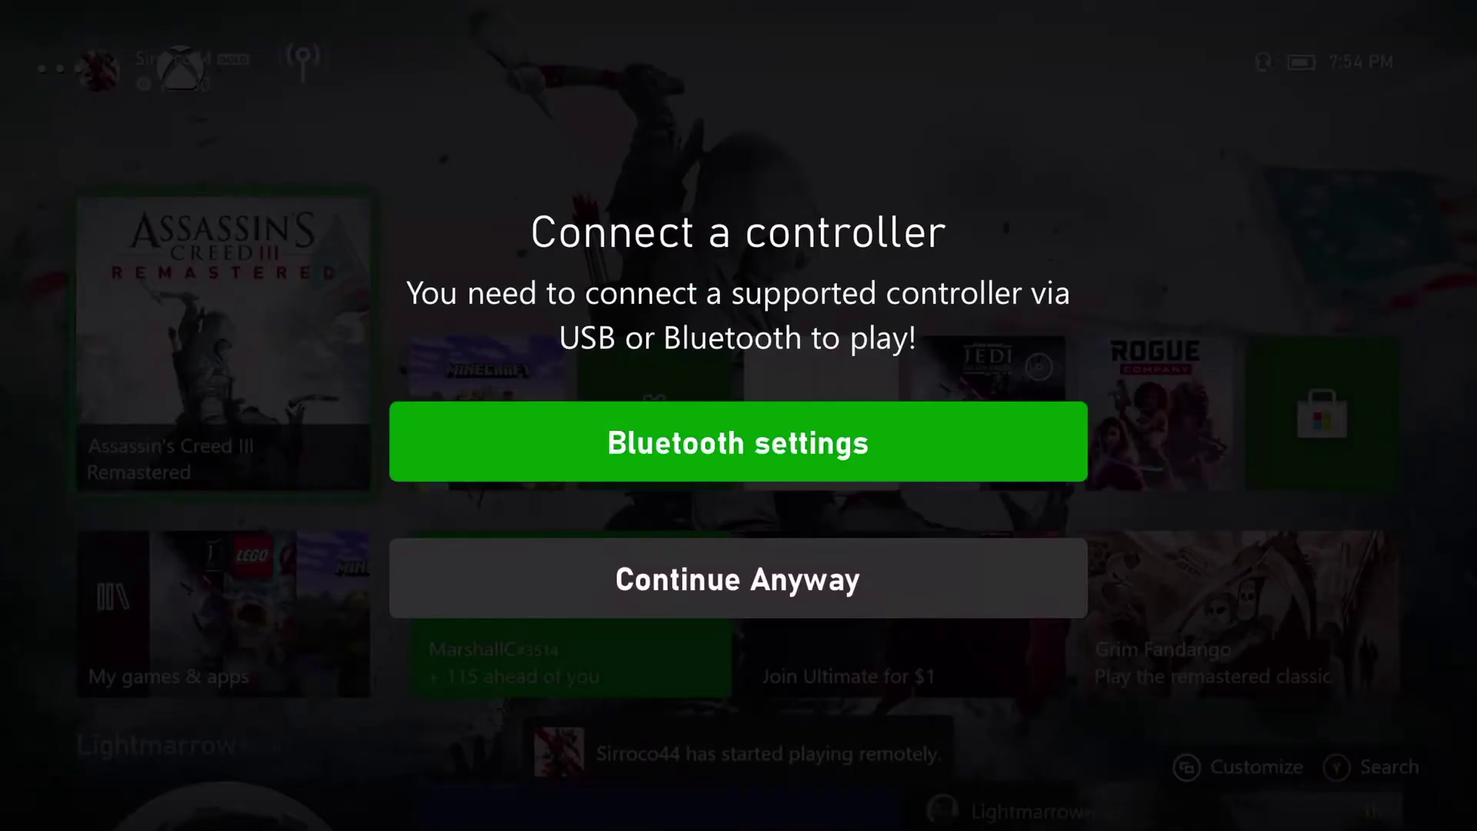
pyautogui.press('Escape')
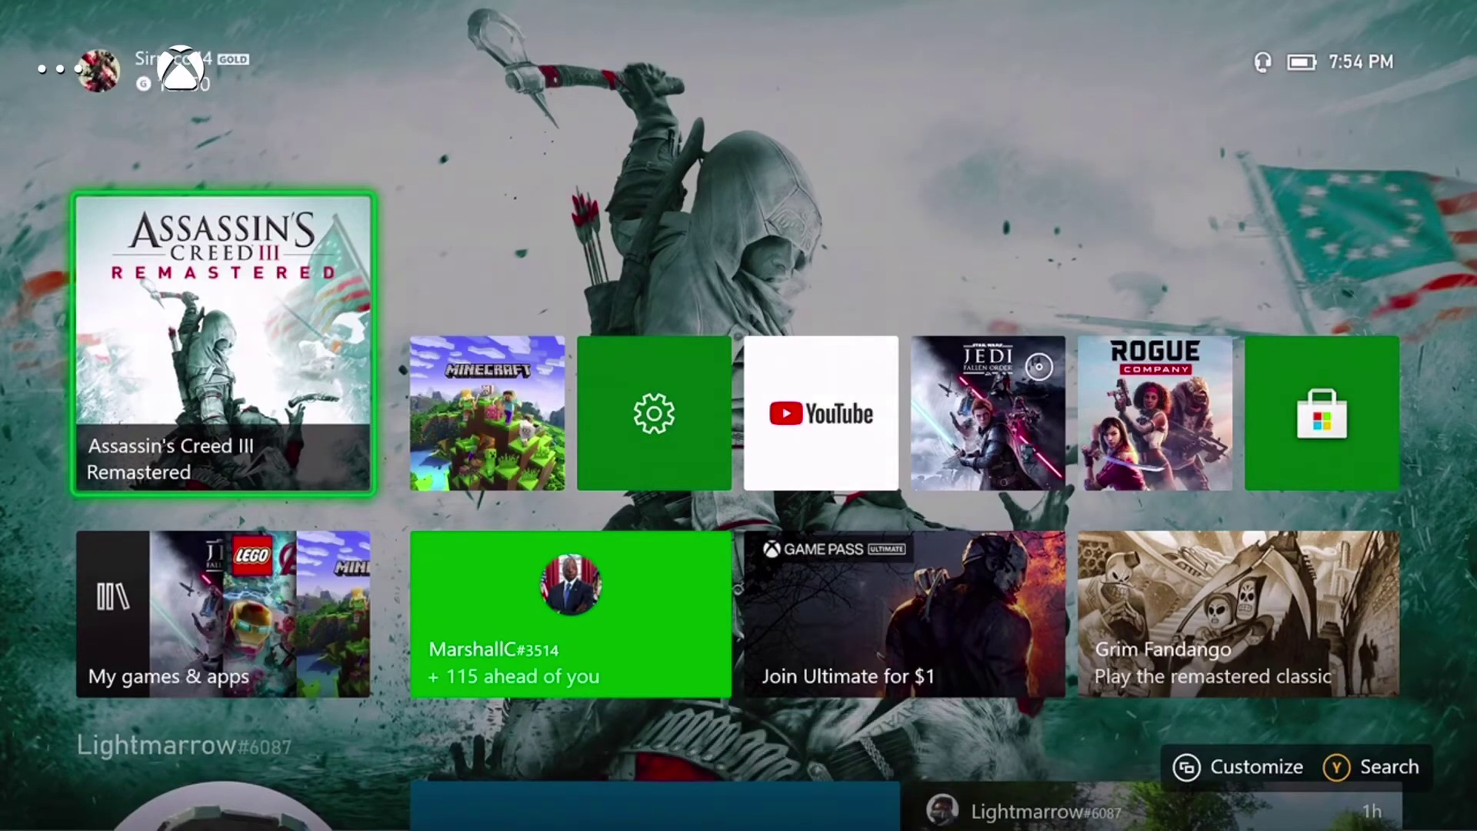
pyautogui.press('super')
pyautogui.press('Right')
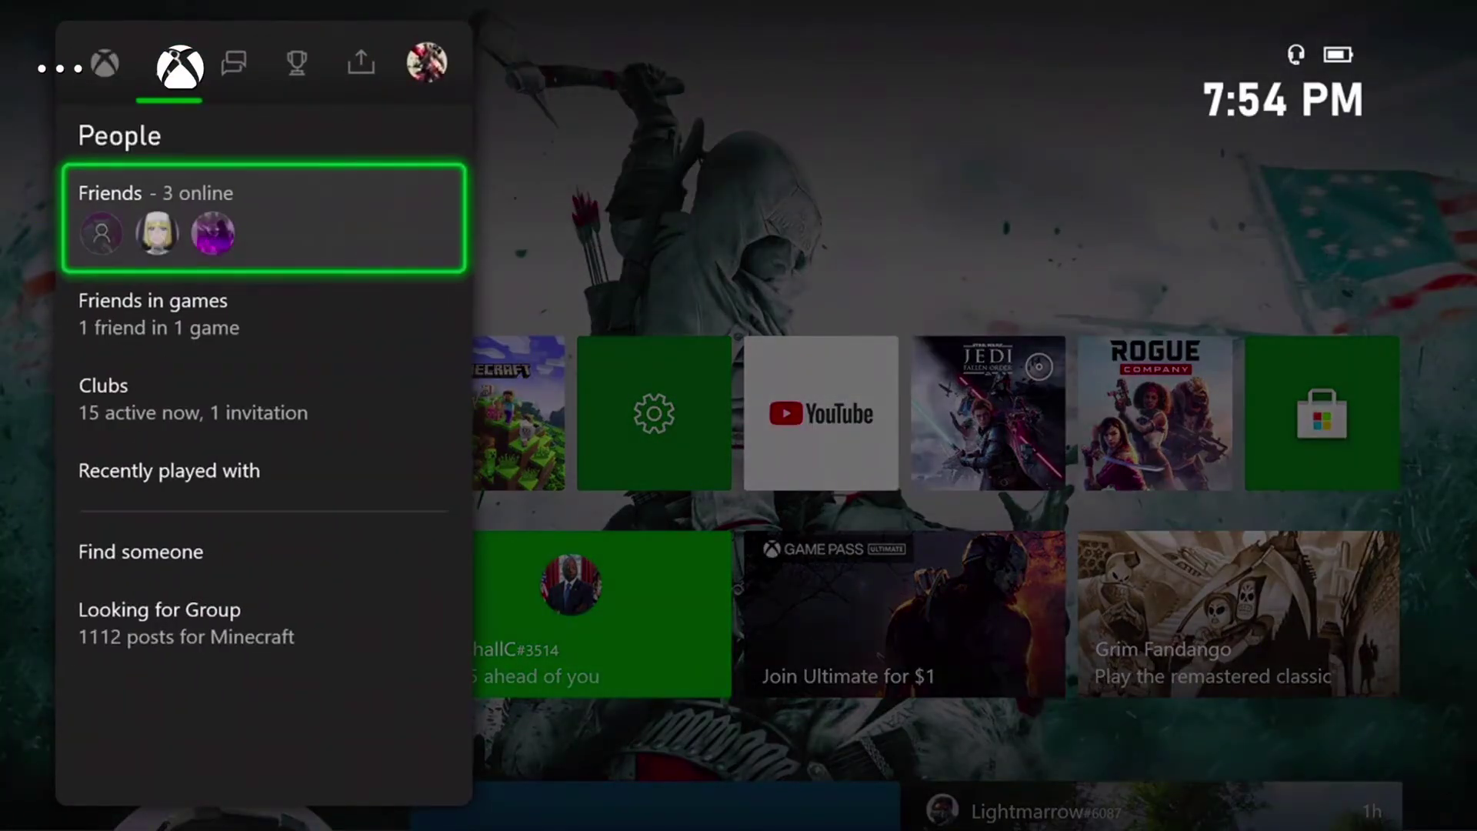
pyautogui.press('Left')
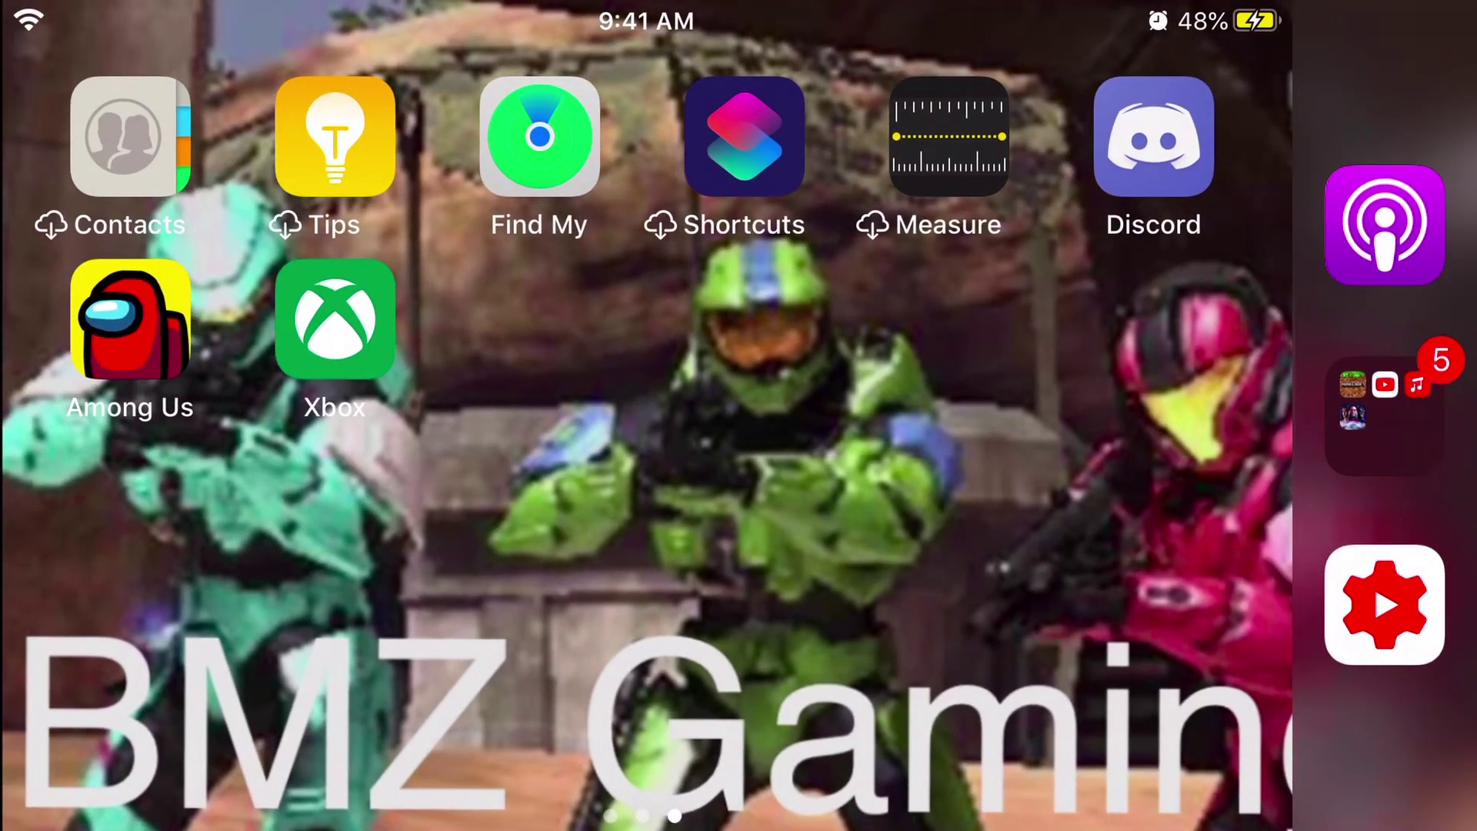
# Return from the iOS home screen to the Xbox app's remote play session via the app switcher
pyautogui.hscroll(-5, 646, 308)
pyautogui.hscroll(5, 646, 308)
pyautogui.moveTo(738, 826); pyautogui.dragTo(738, 462)
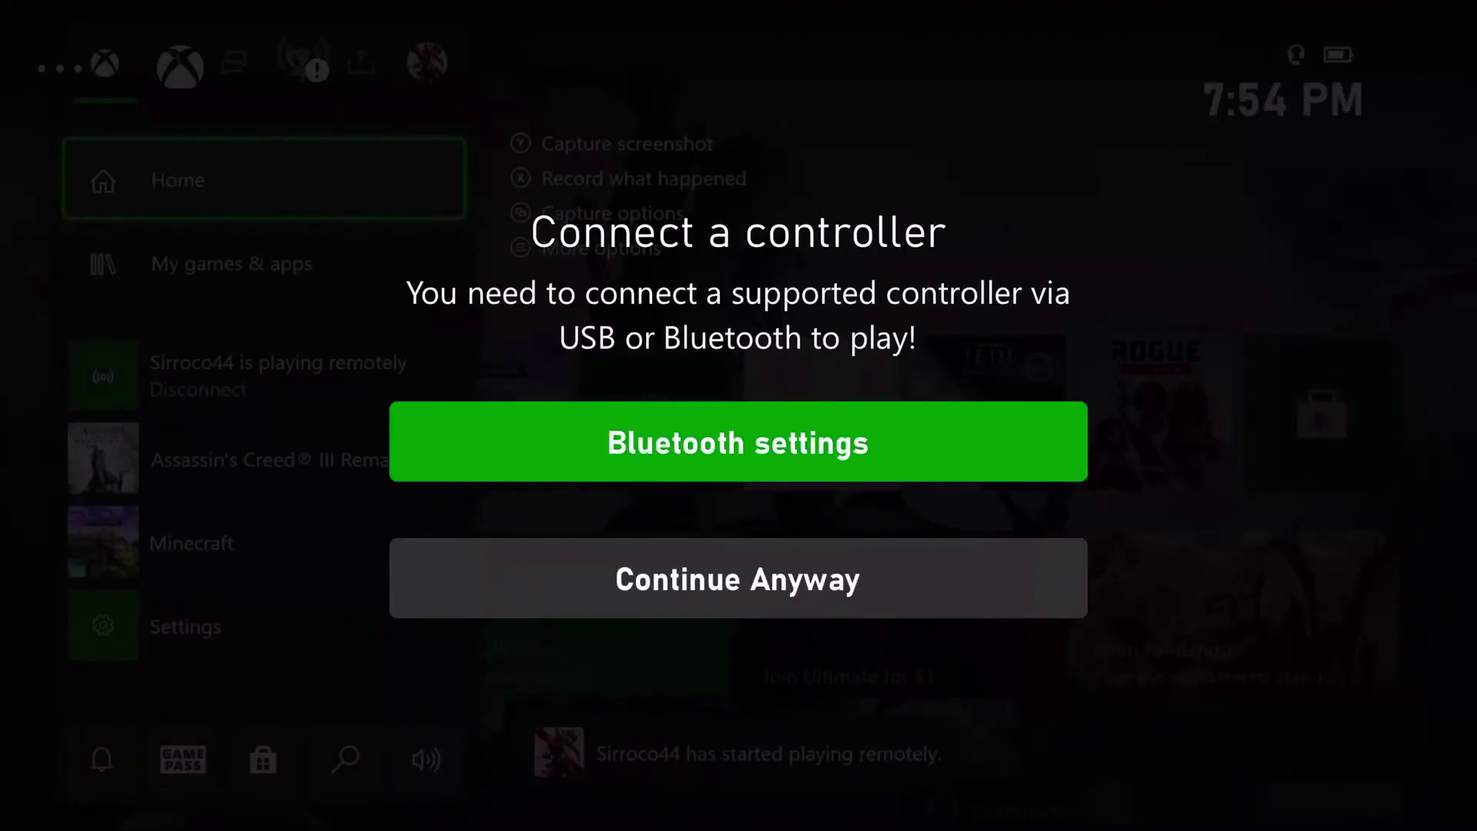
# Continue past the controller prompt and select Settings under the guide's Profile & system
pyautogui.press('Escape')
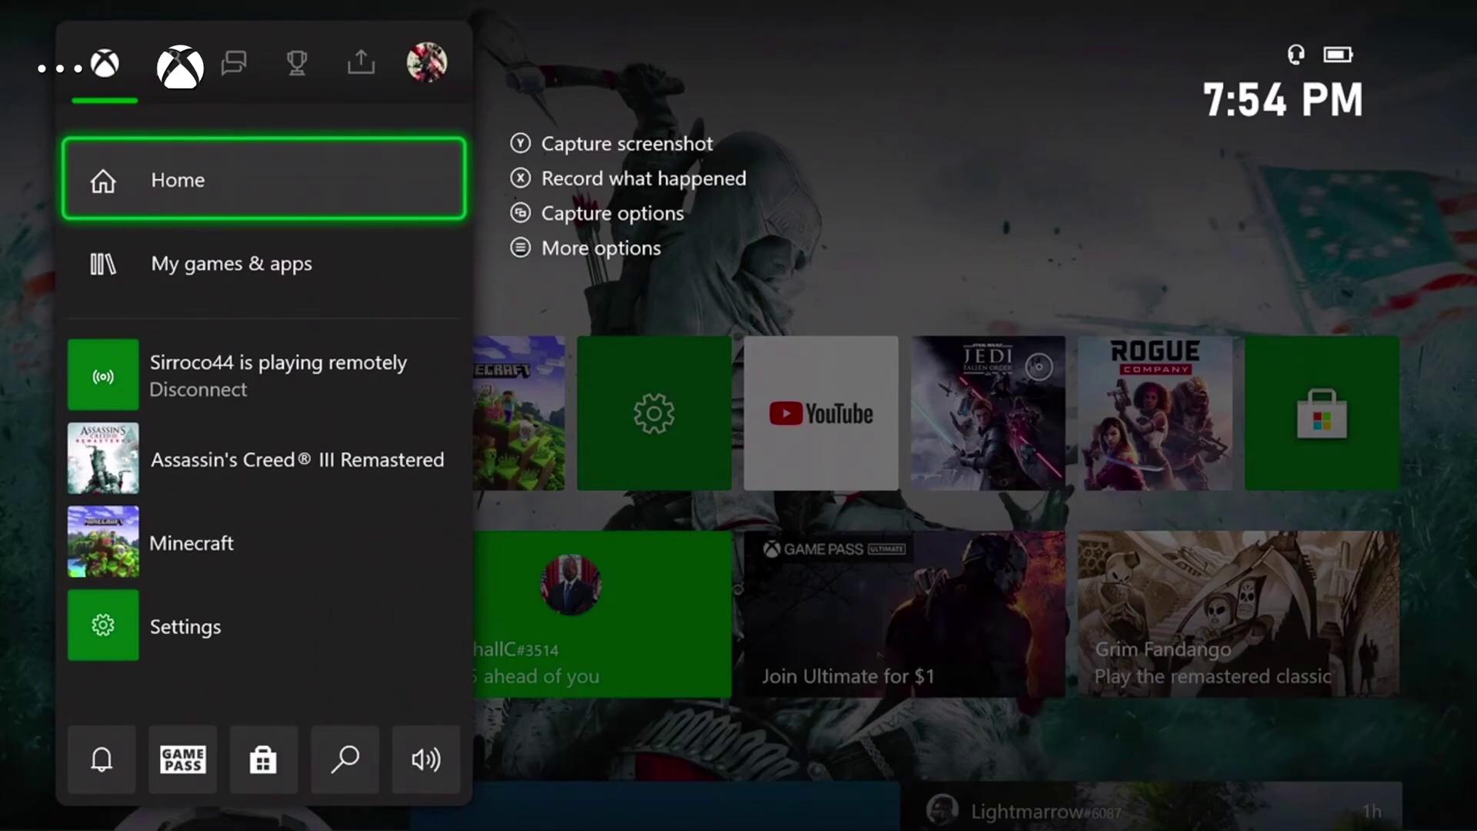
pyautogui.press('Right')
pyautogui.press('Right')
pyautogui.press('Right')
pyautogui.press('Right')
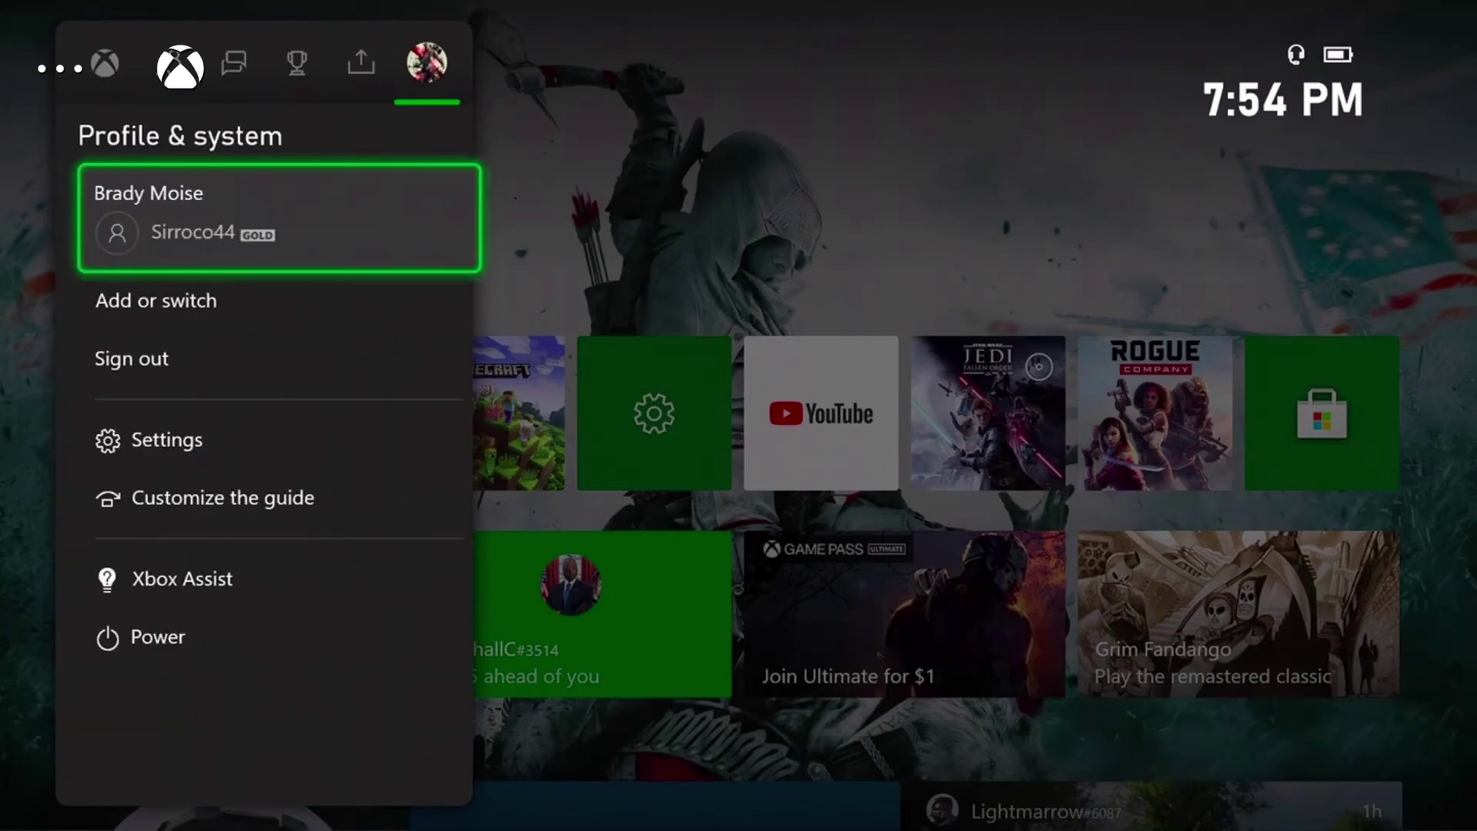
pyautogui.press('Down')
pyautogui.press('Down')
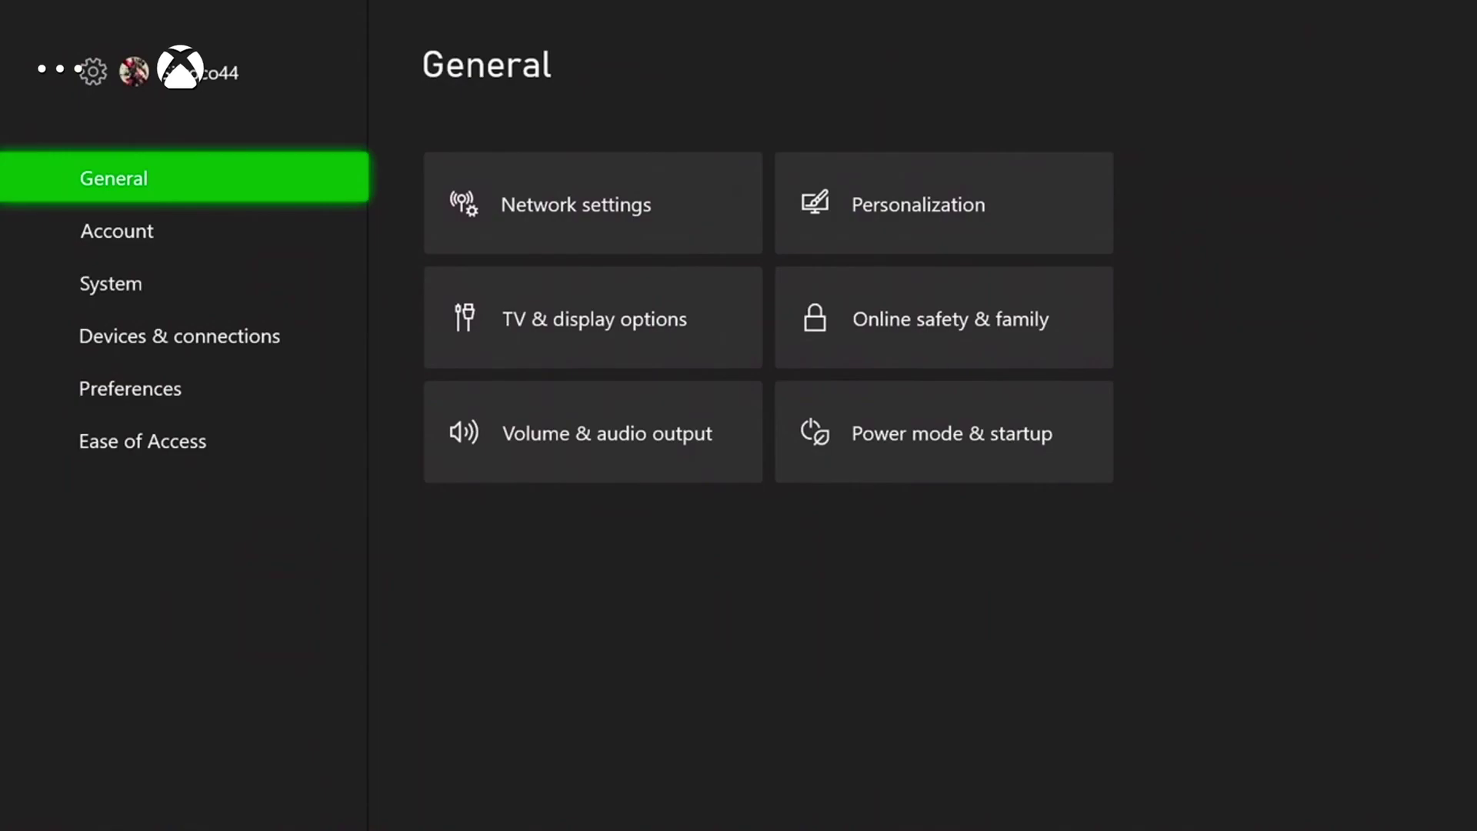
# Open Volume & audio output under General and show the Party chat output choices at Headset & speakers
pyautogui.press('Right')
pyautogui.press('Down')
pyautogui.press('Down')
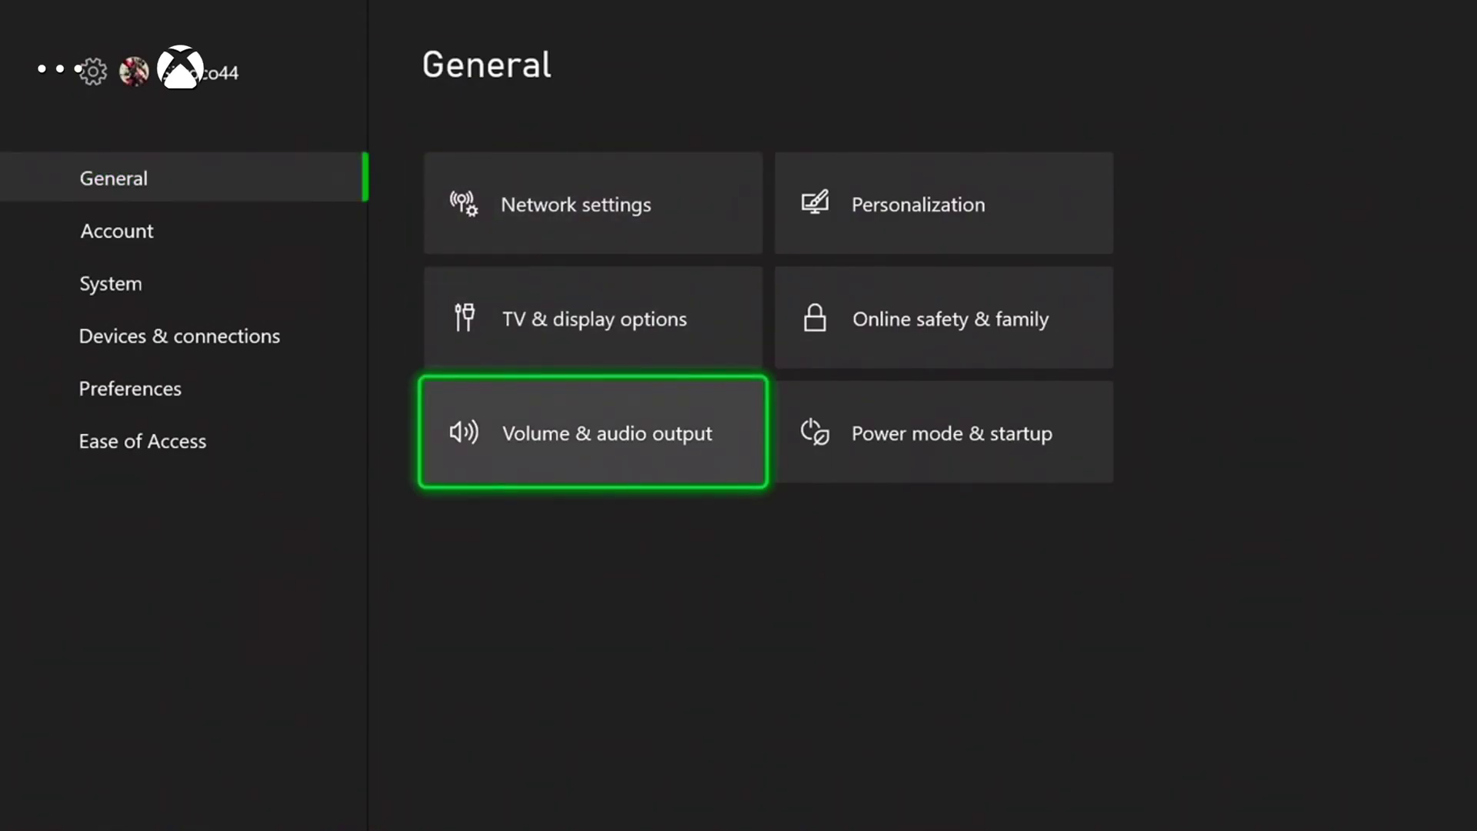
pyautogui.press('Return')
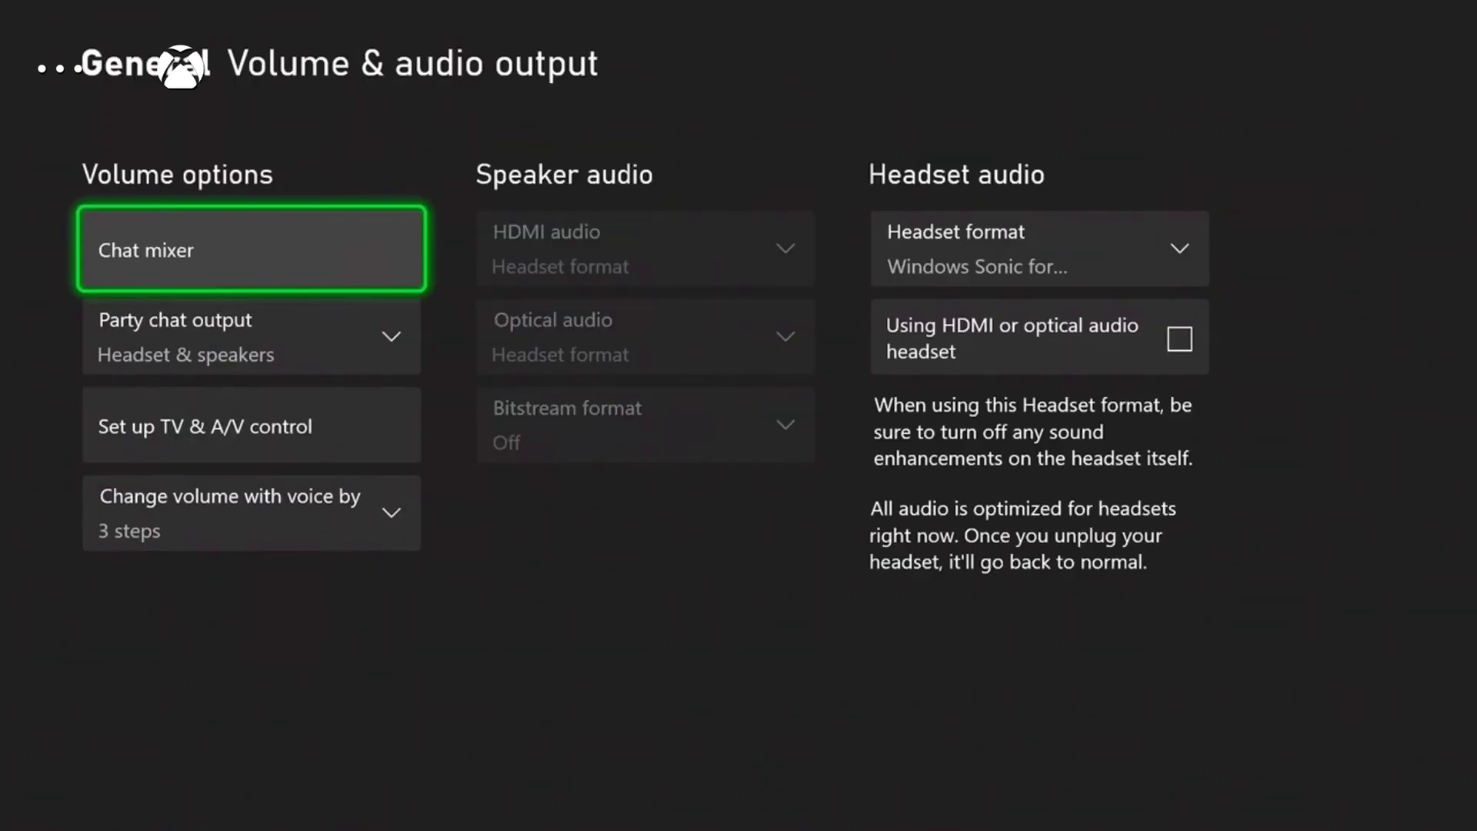
pyautogui.press('Down')
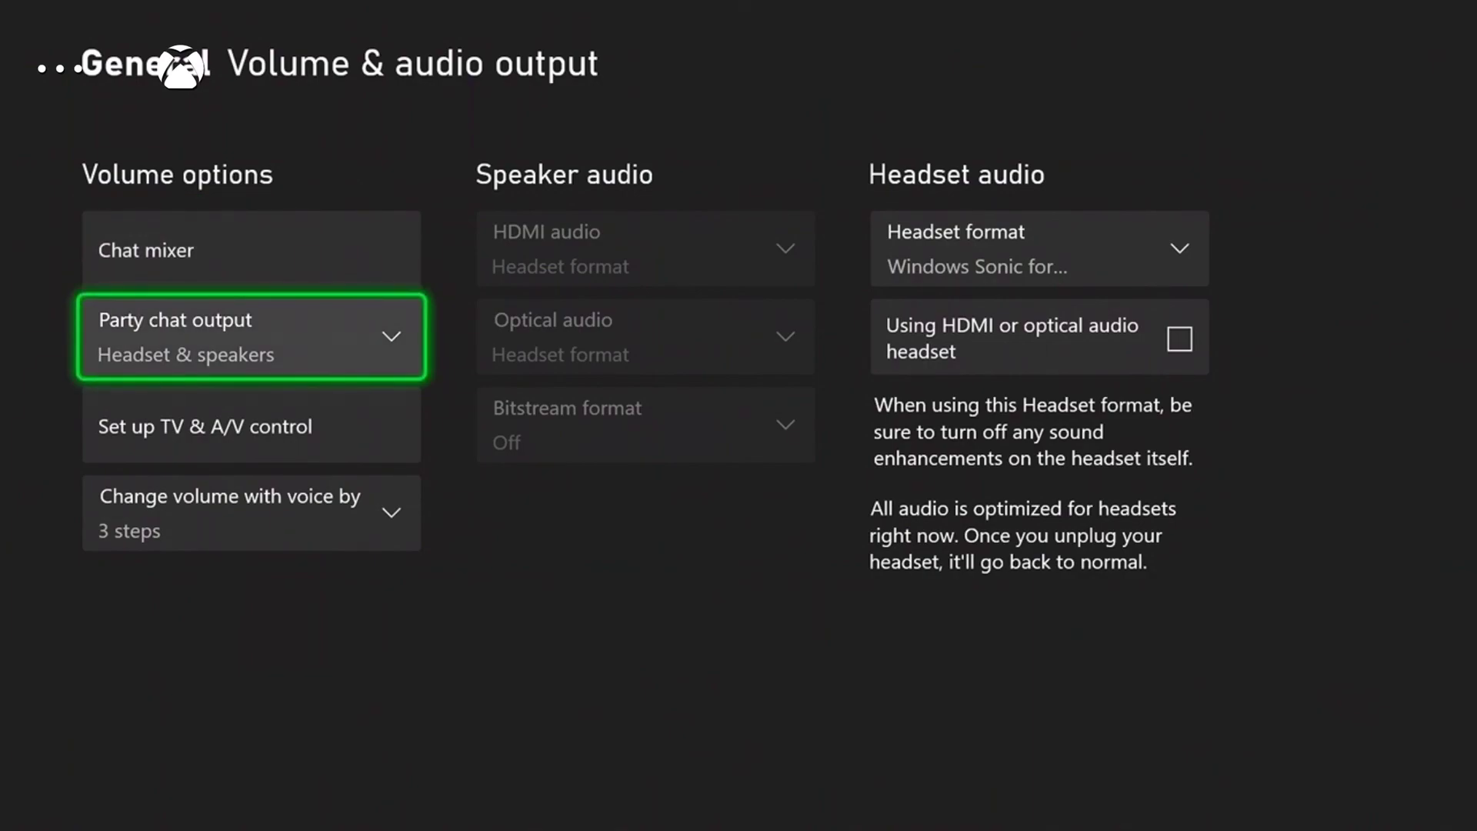
pyautogui.press('Return')
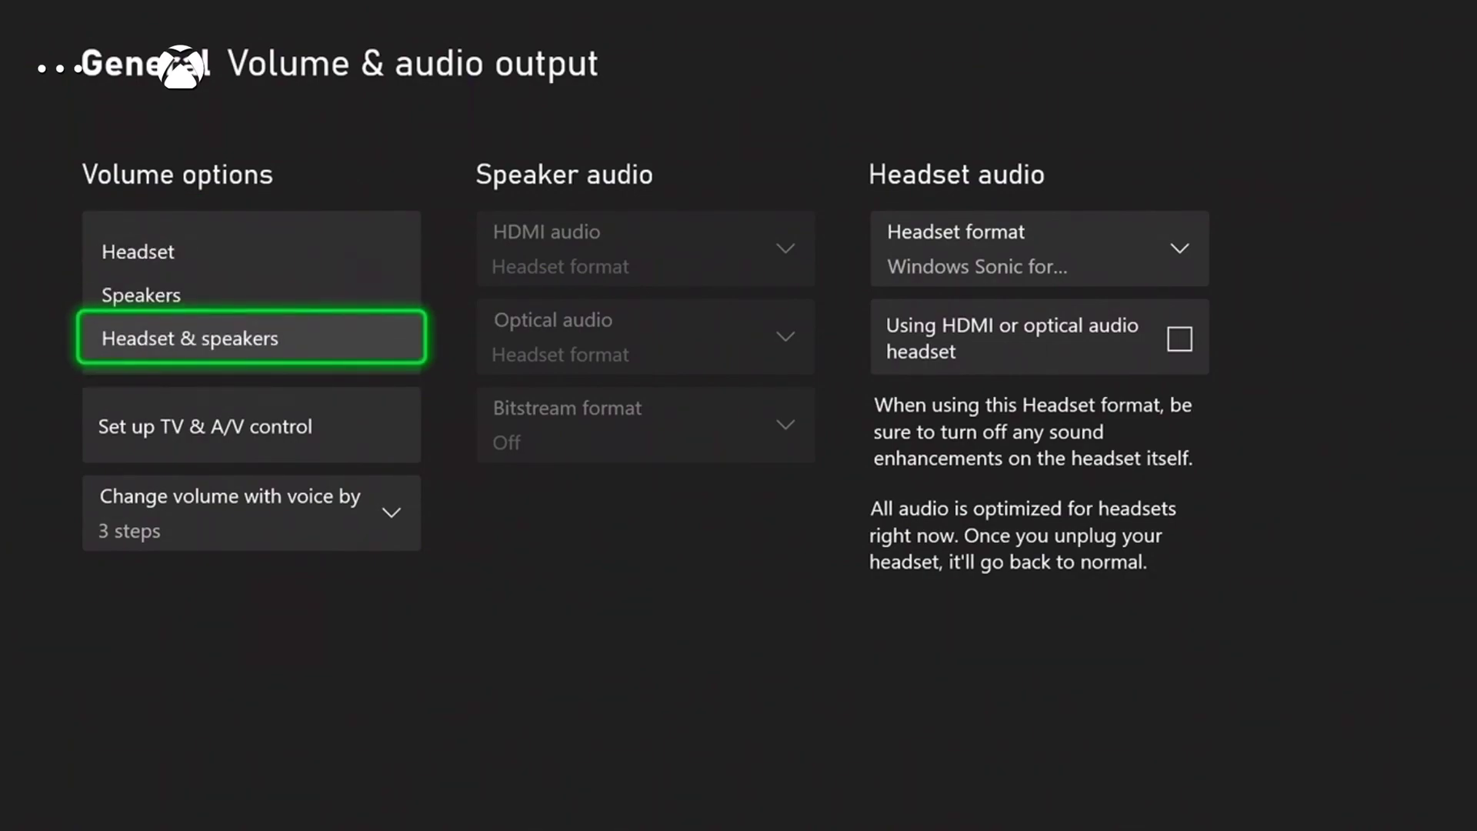